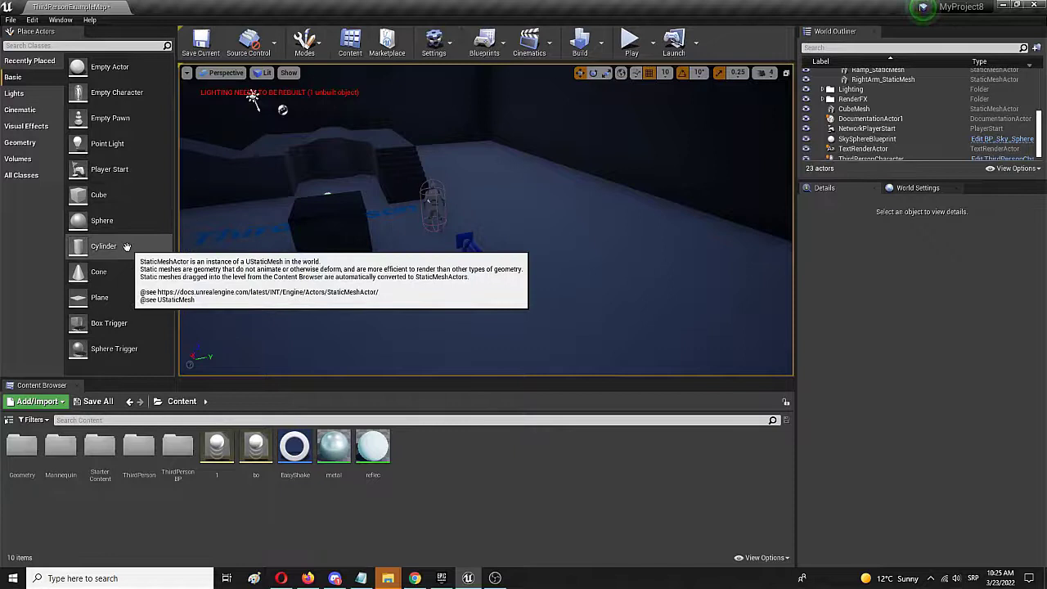
Place a cylinder on the open floor beside the character and raise it to a Z location of about 259.
drag(127, 245, 599, 257)
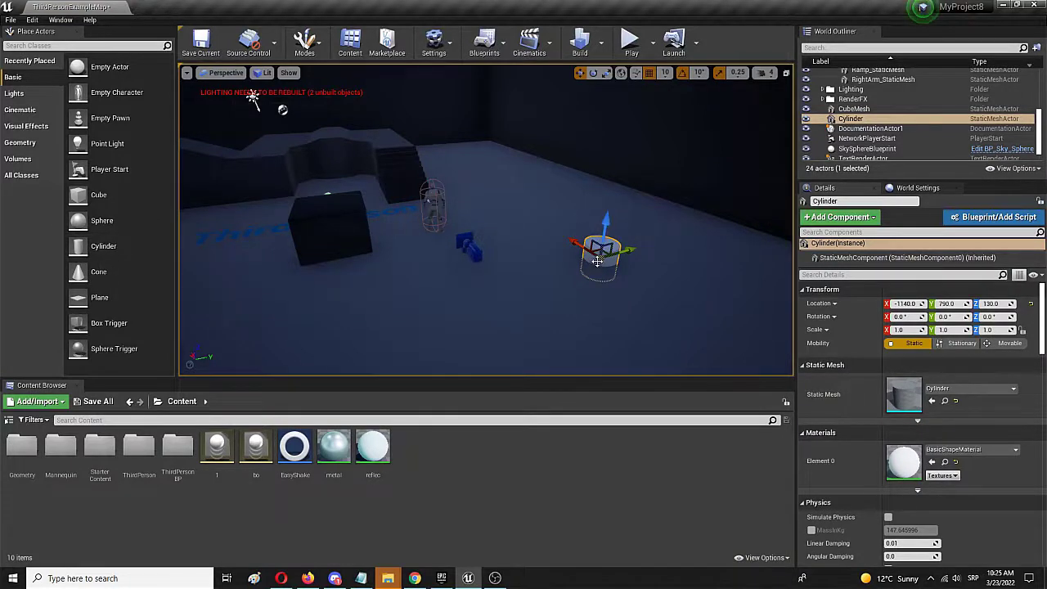
drag(600, 259, 603, 213)
Scale the cylinder into a thin, tall pole with X 0.25, Y 0.25 and Z 6.5.
right_drag(621, 201, 752, 295)
key(w)
key(w)
key(s)
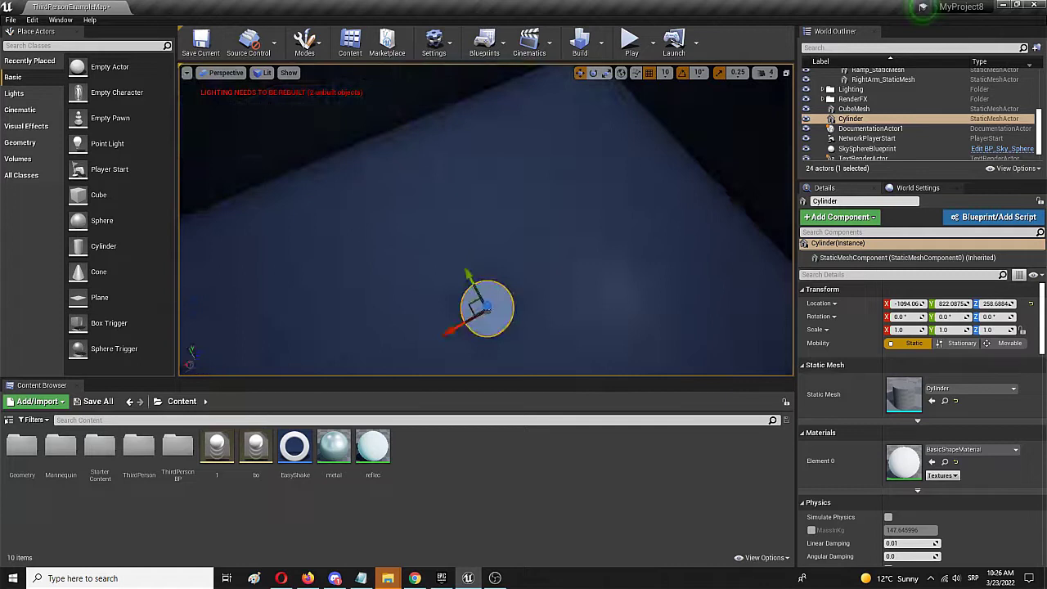
right_drag(547, 217, 549, 214)
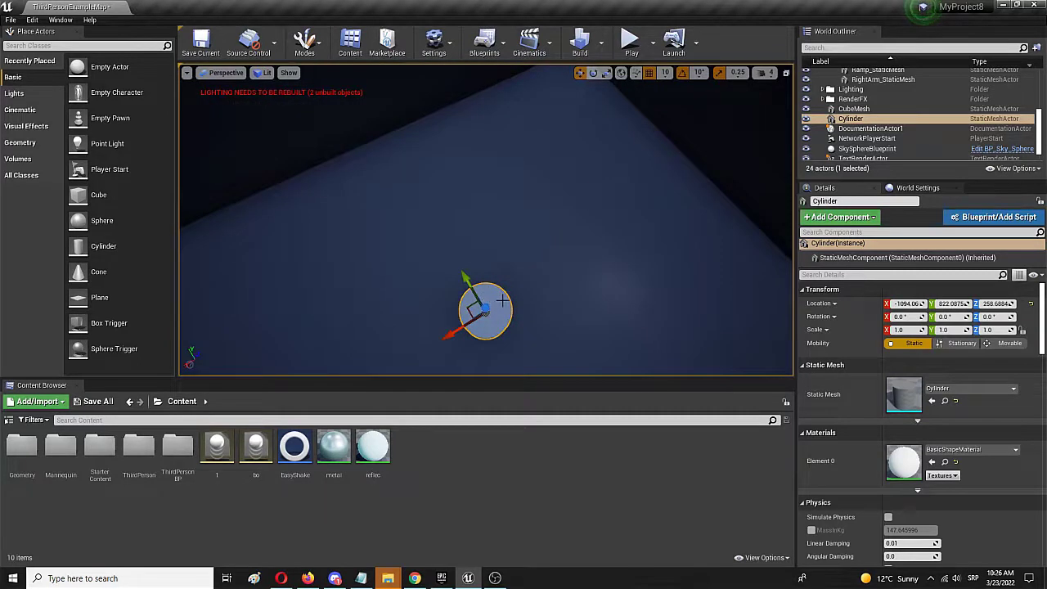
key(space)
key(space)
drag(448, 333, 468, 323)
mouse_move(468, 282)
mouse_down()
mouse_move(481, 305)
mouse_move(483, 285)
mouse_up()
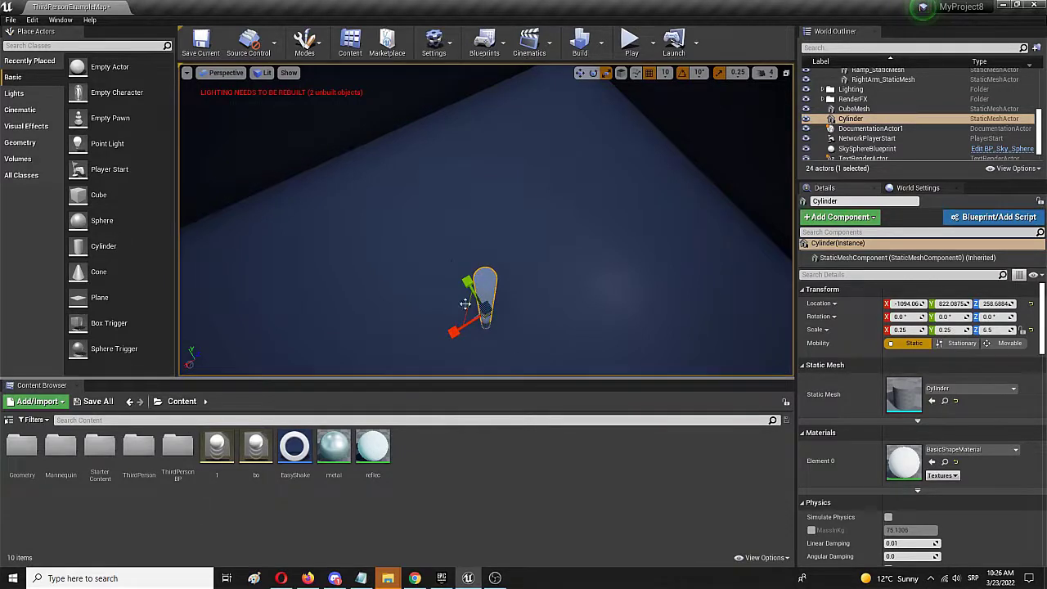
Move the pole up to a Z location of about 529.
key(w)
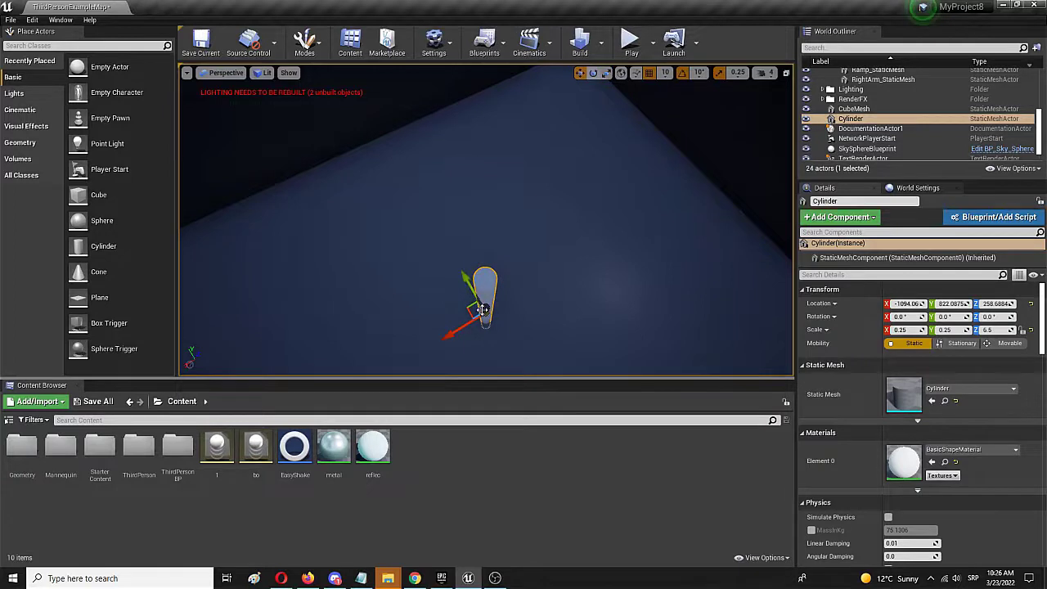
right_drag(493, 323, 487, 262)
key(s)
key(w)
drag(521, 320, 540, 113)
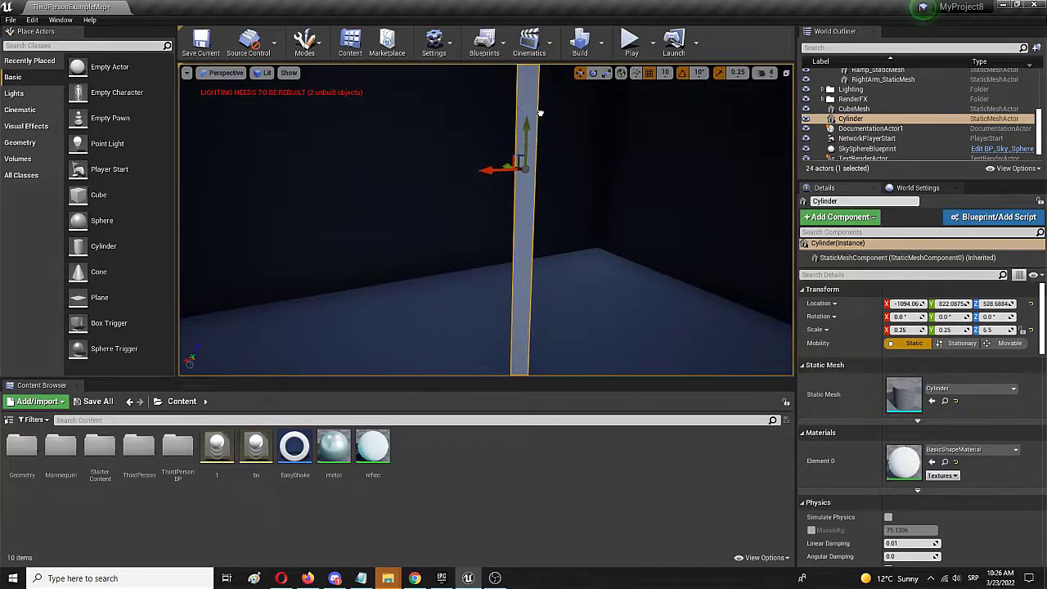
mouse_move(540, 113)
right_down()
mouse_move(539, 131)
mouse_move(537, 87)
mouse_move(539, 116)
right_up()
key(s)
mouse_move(529, 176)
mouse_down()
mouse_move(529, 168)
mouse_move(529, 193)
mouse_move(528, 174)
mouse_up()
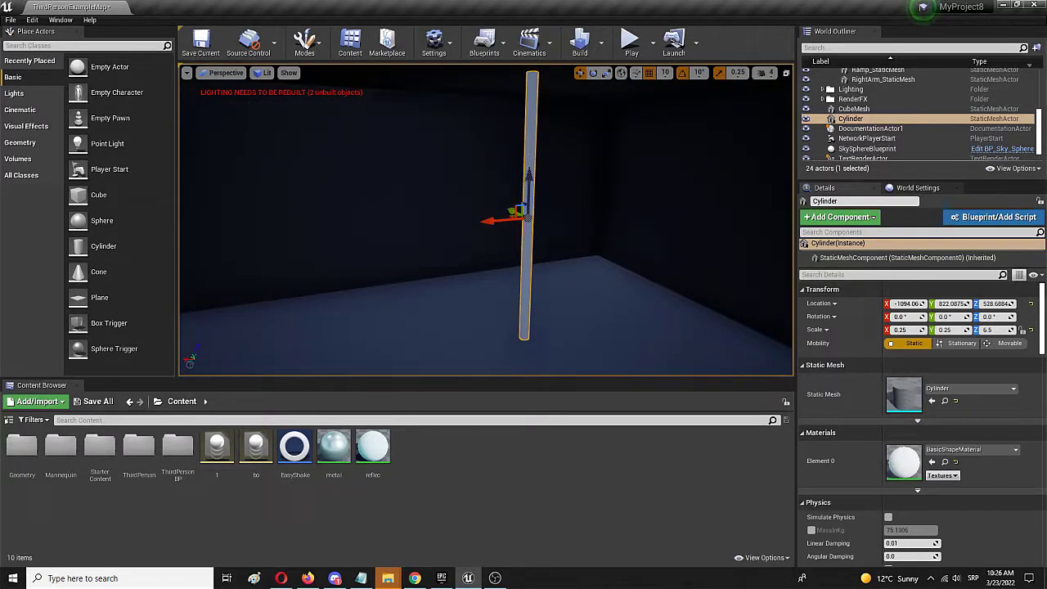
click(538, 272)
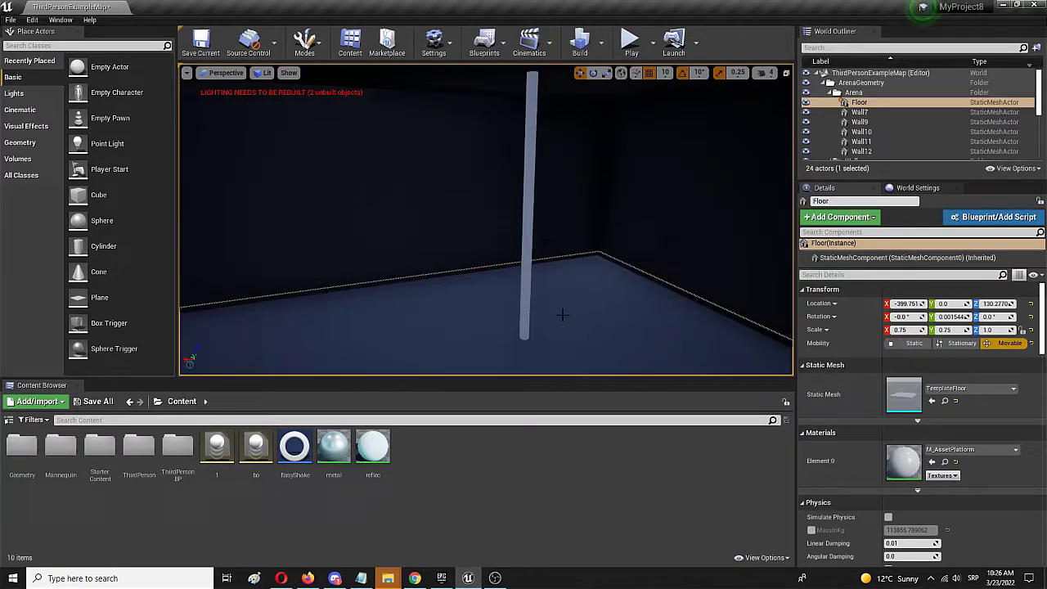
right_drag(563, 316, 475, 366)
key(s)
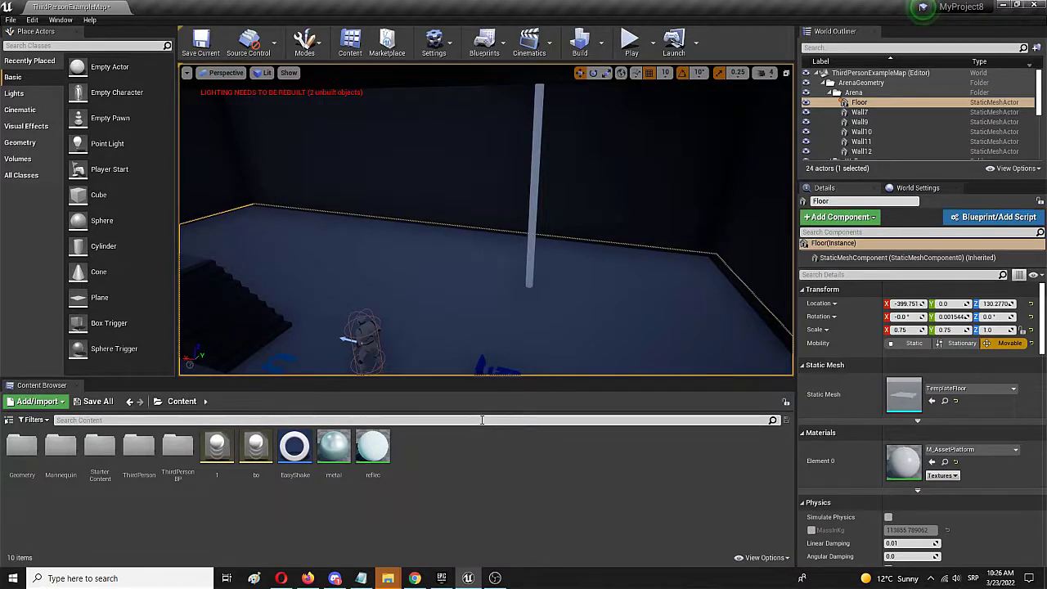
Create a new material in the Content folder and name it neon_1.
right_click(433, 459)
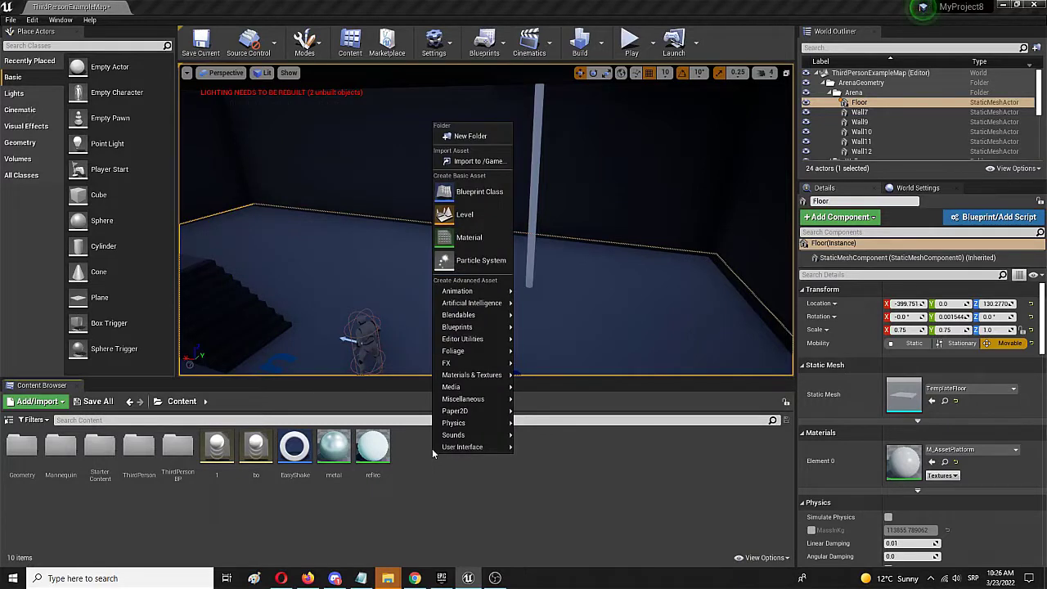
click(470, 239)
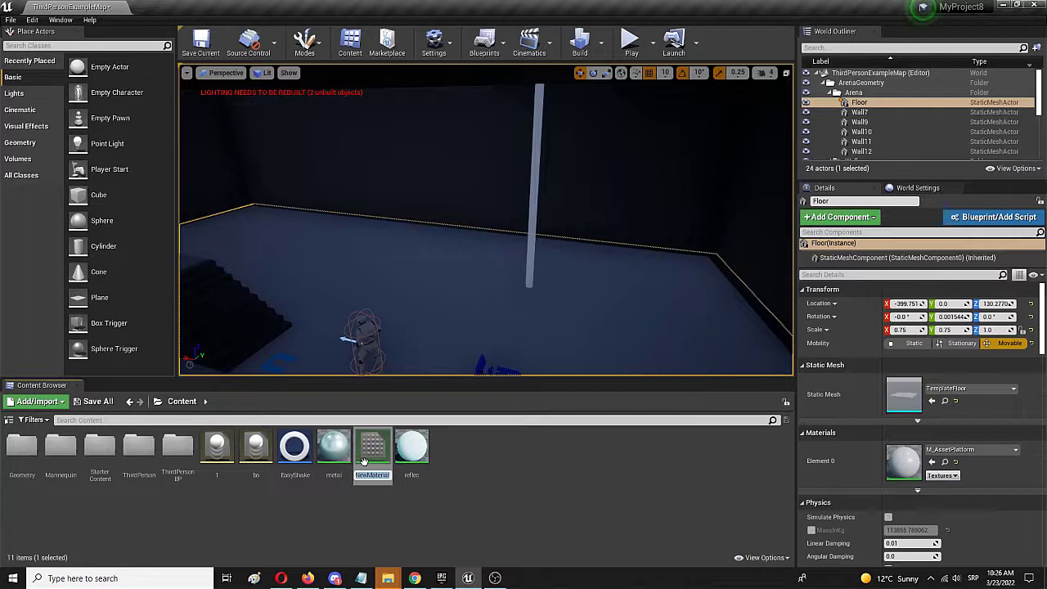
text(neon)
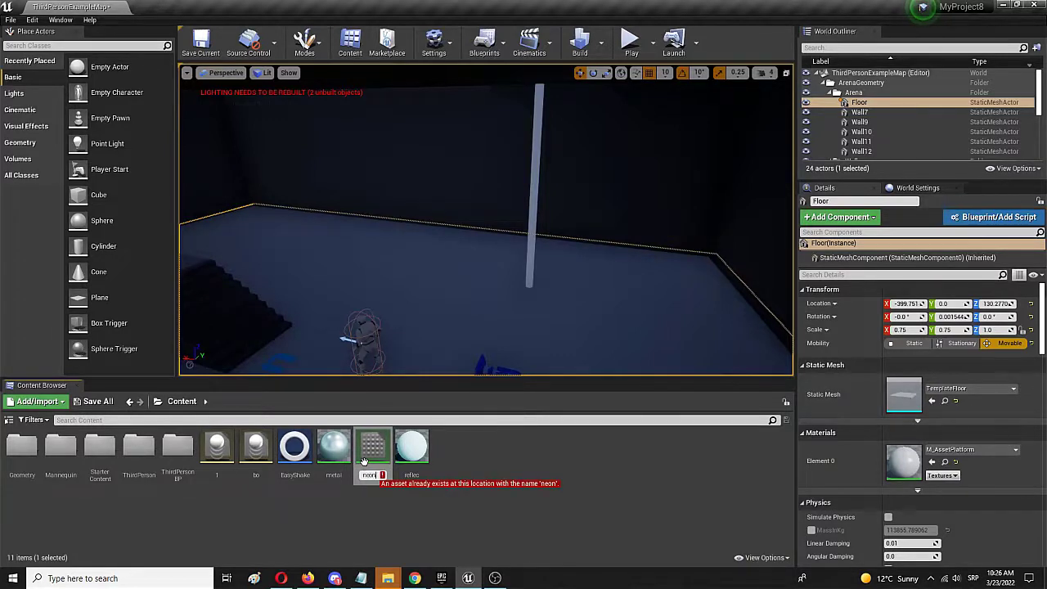
text(_1)
key(Return)
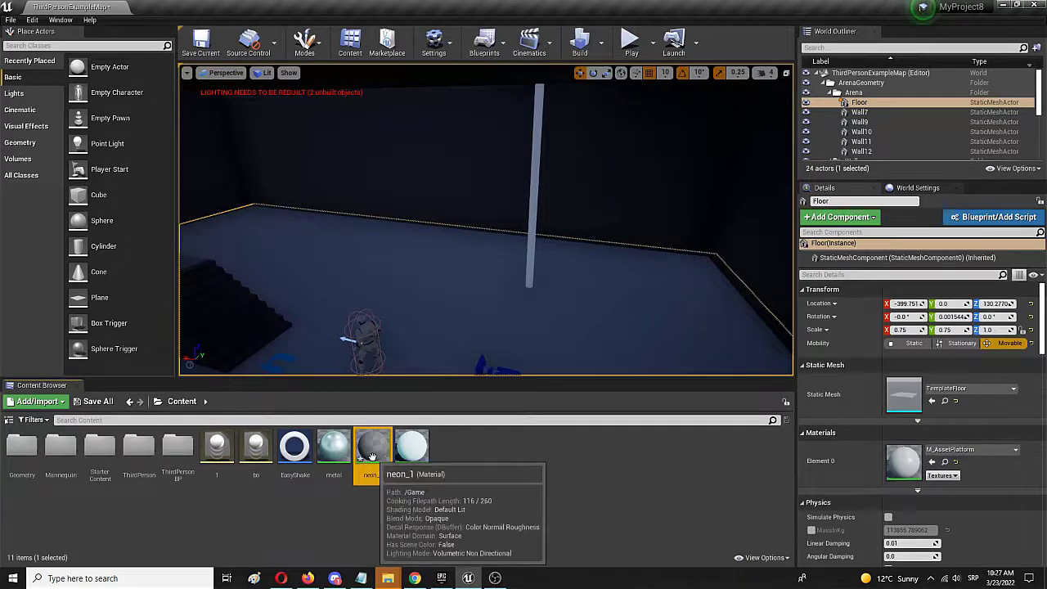
Open the neon_1 material for editing and add a Constant3Vector node beside the material's result node.
double_click(373, 461)
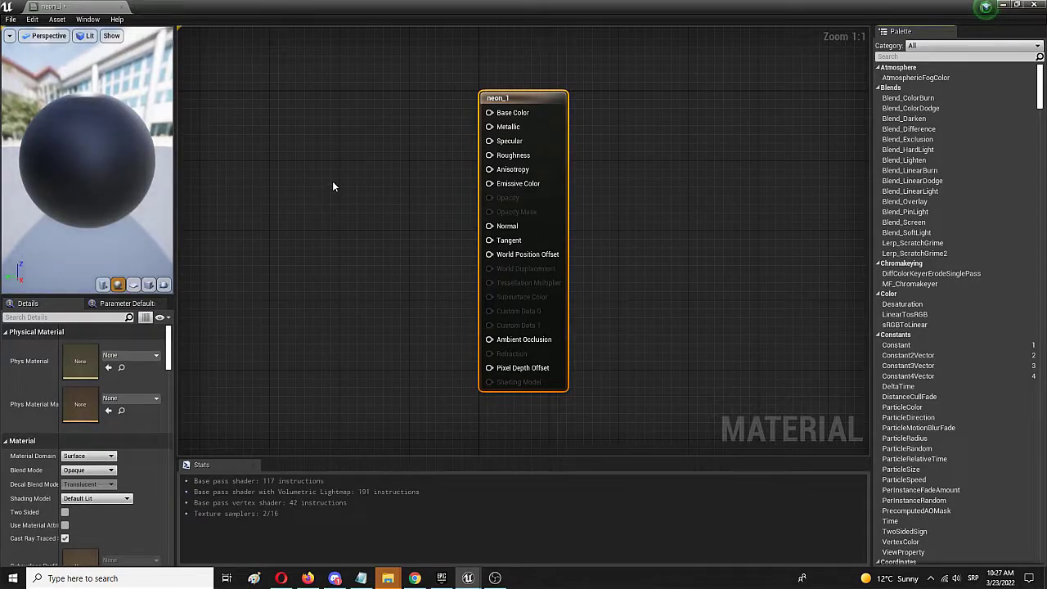
right_click(290, 170)
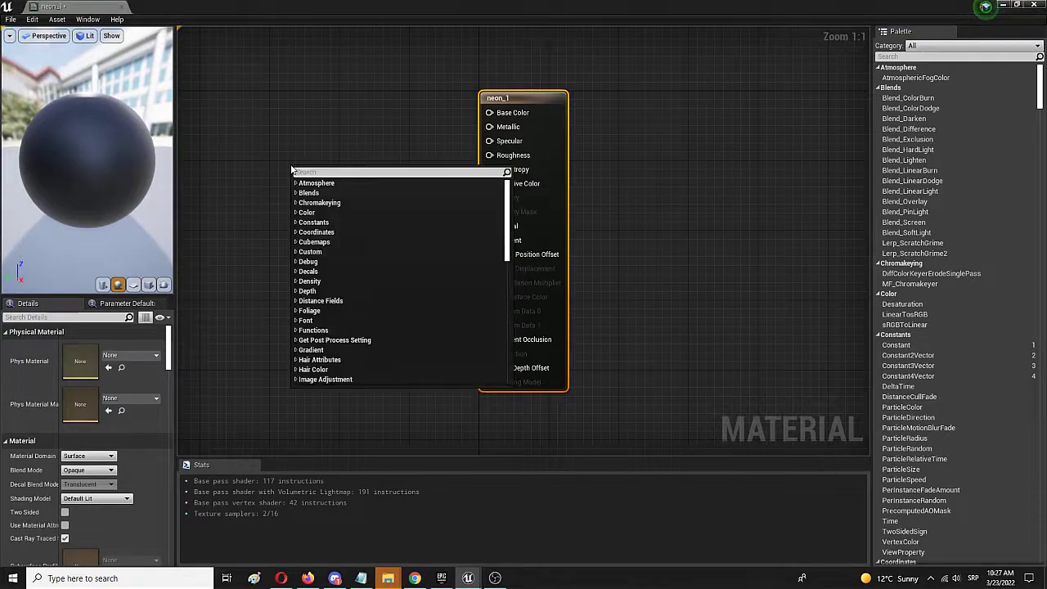
text(constant)
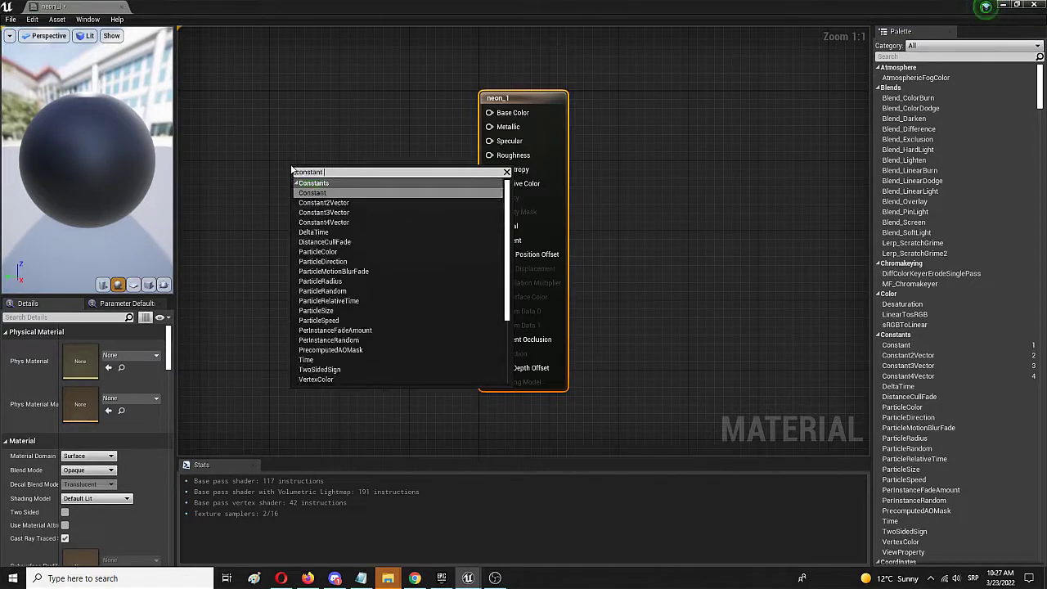
click(323, 212)
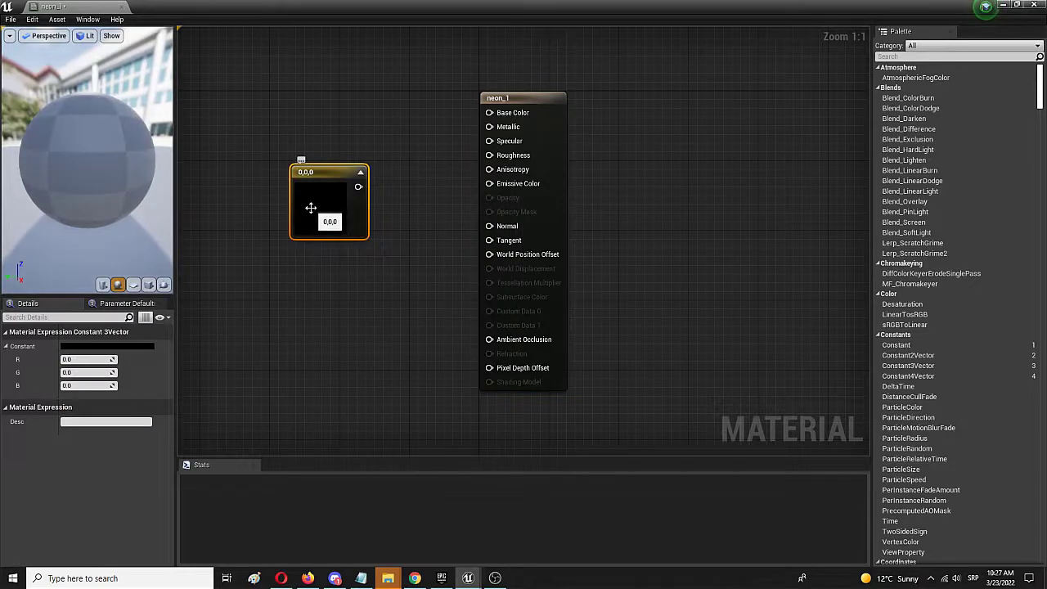
Set the Constant3Vector colour to light green, about R 0.222, G 0.740, B 0.204, and place the node farther from the result node.
double_click(311, 207)
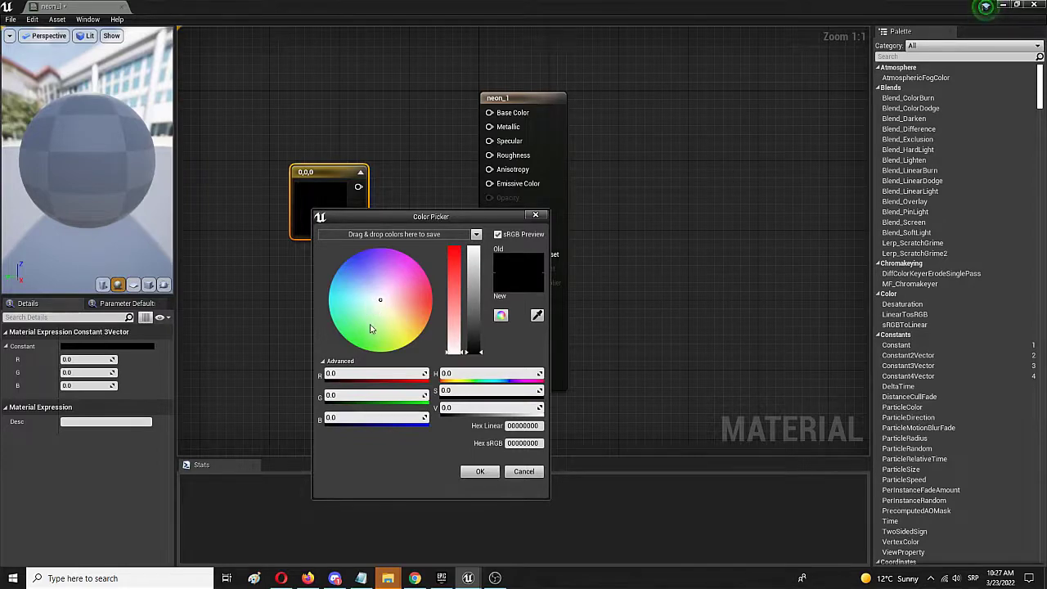
click(367, 324)
drag(455, 293, 461, 309)
mouse_move(483, 354)
mouse_down()
mouse_move(482, 345)
mouse_move(483, 356)
mouse_up()
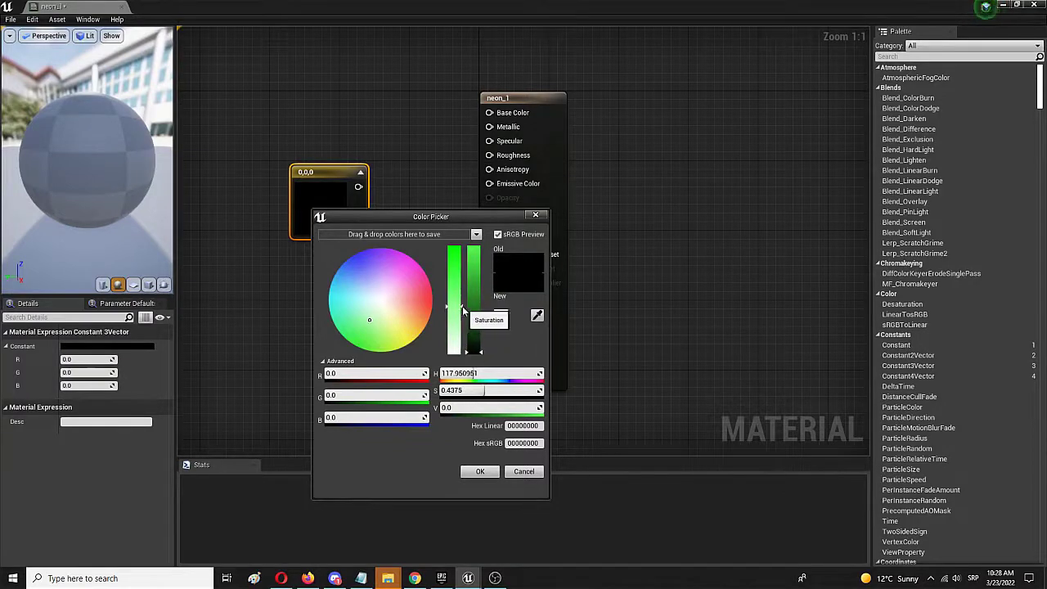
drag(463, 308, 462, 275)
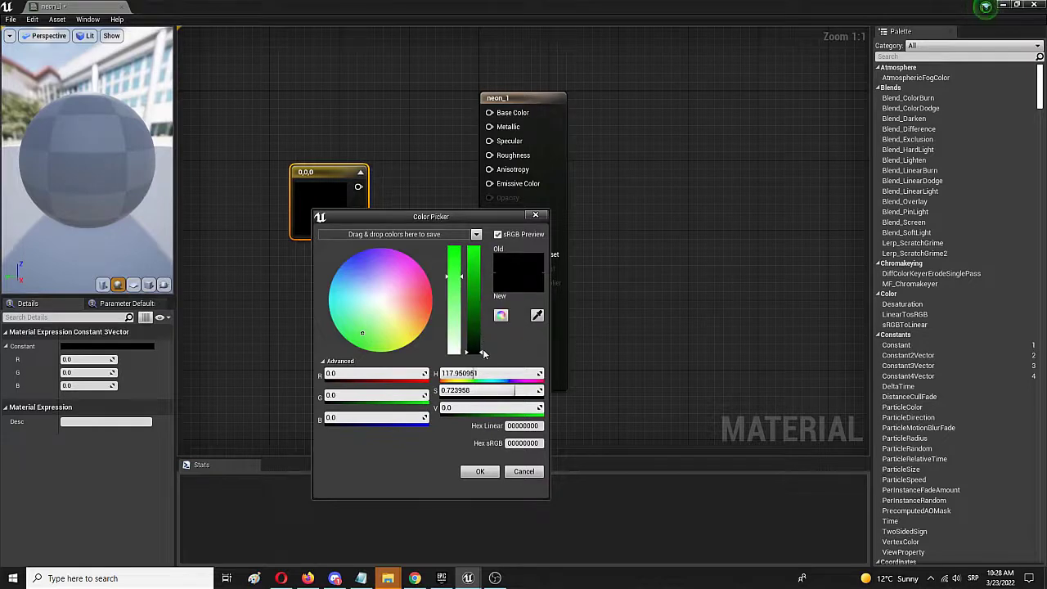
drag(486, 354, 485, 279)
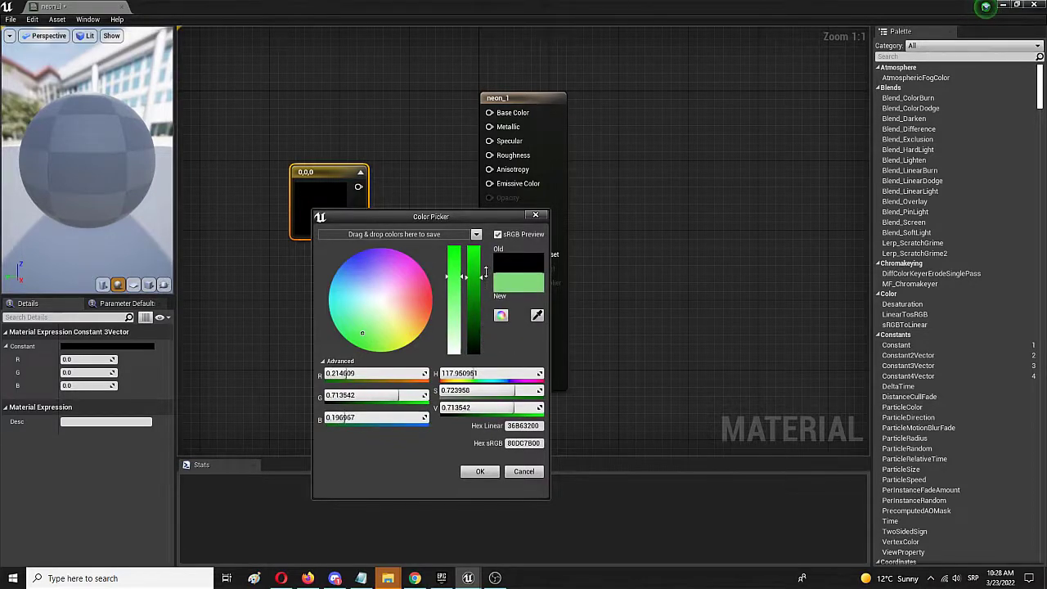
drag(485, 273, 486, 275)
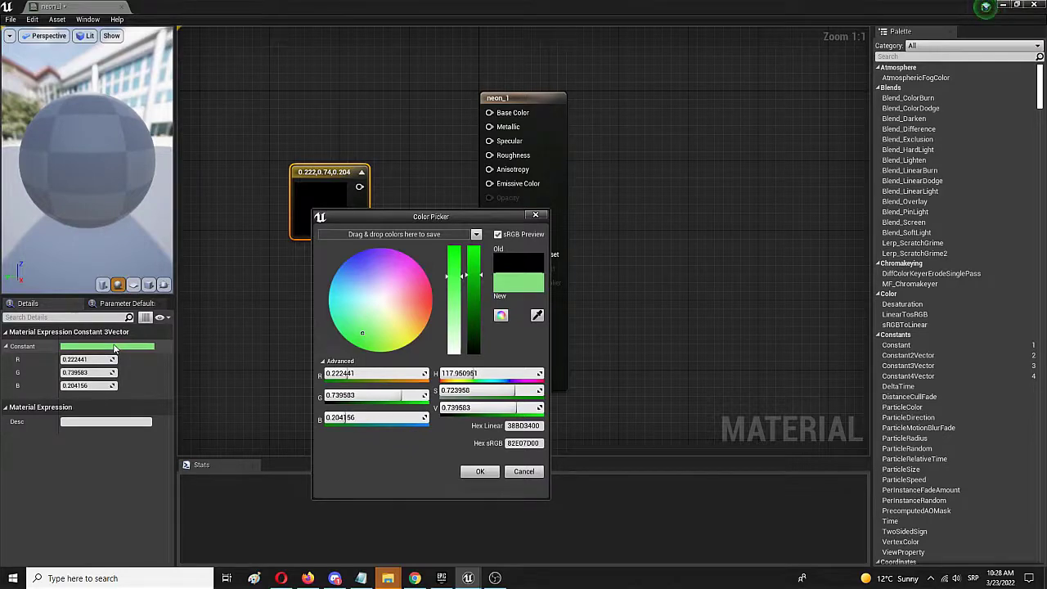
click(488, 473)
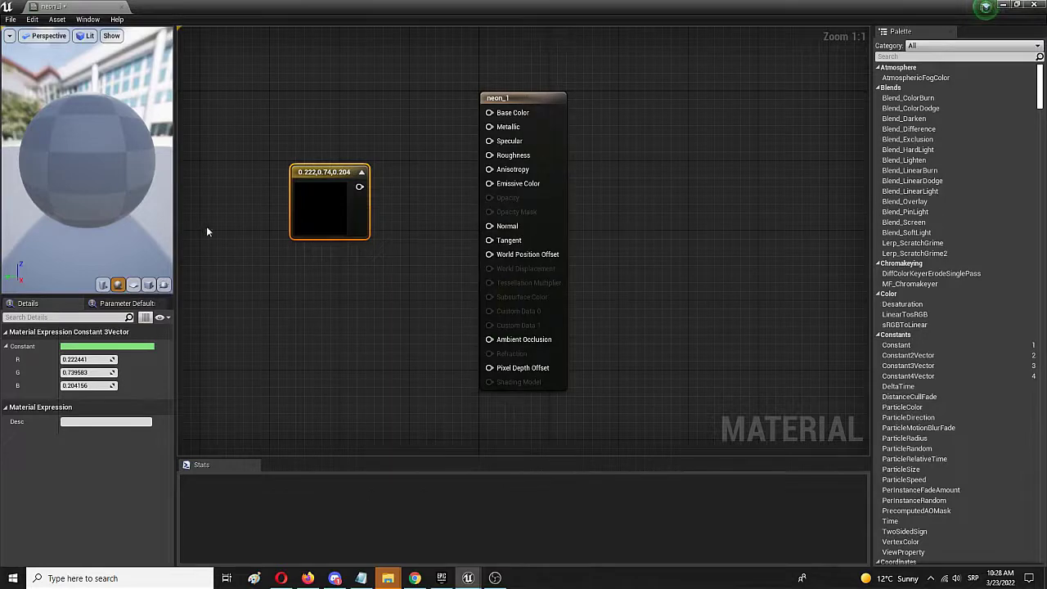
drag(312, 174, 273, 144)
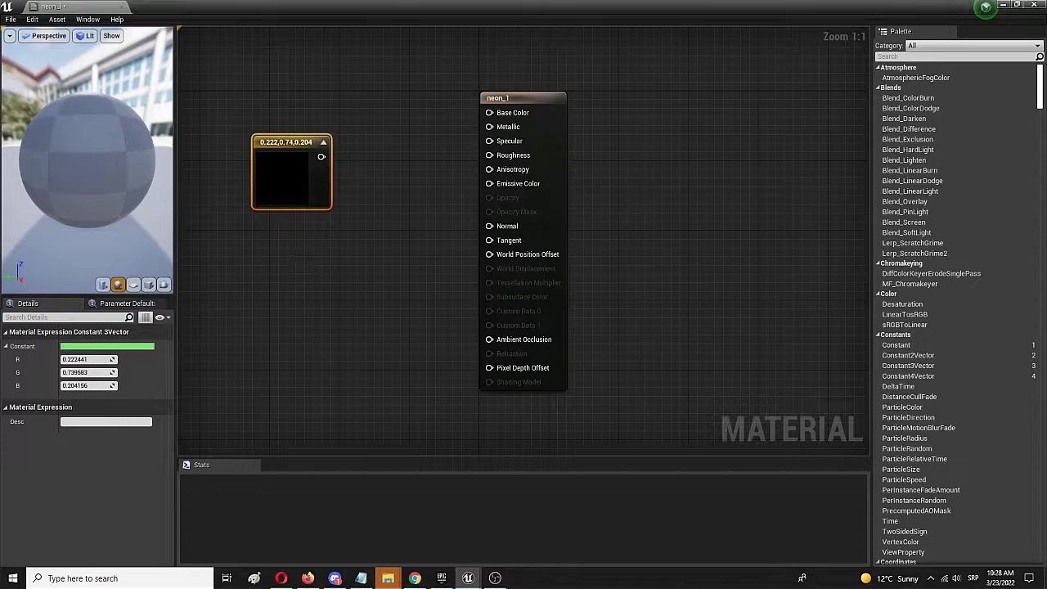
Add a Constant node and place it below the green colour node.
right_click(296, 267)
text(cons)
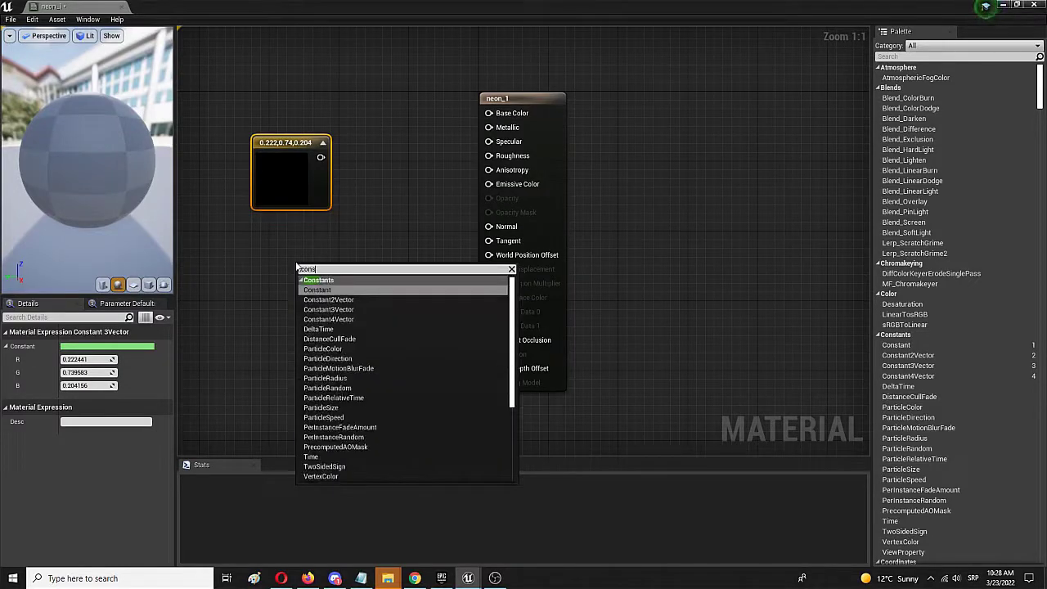
key(BackSpace)
key(BackSpace)
text(ns)
click(315, 290)
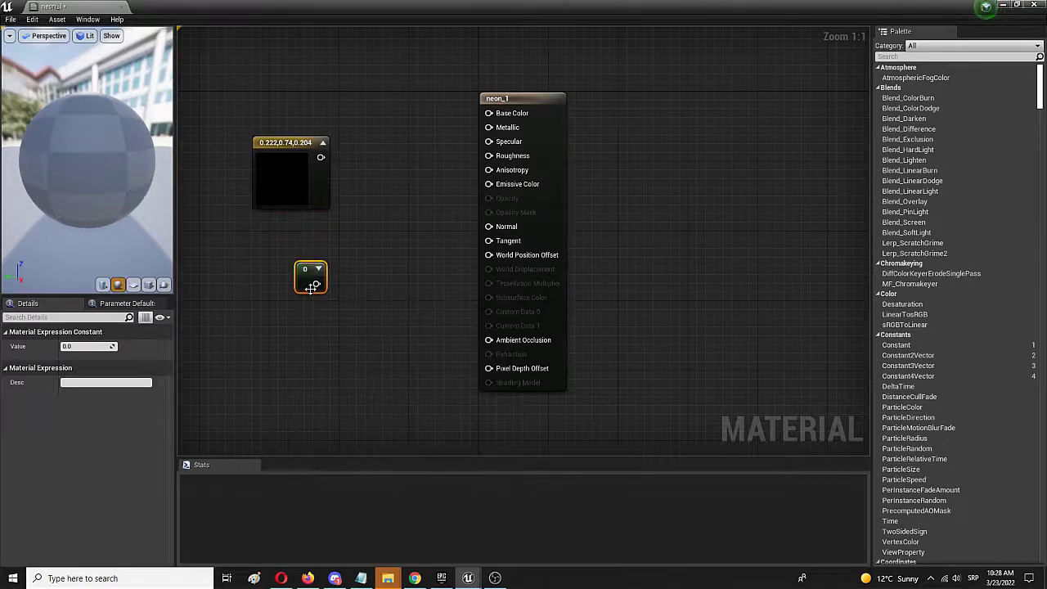
drag(311, 273, 286, 268)
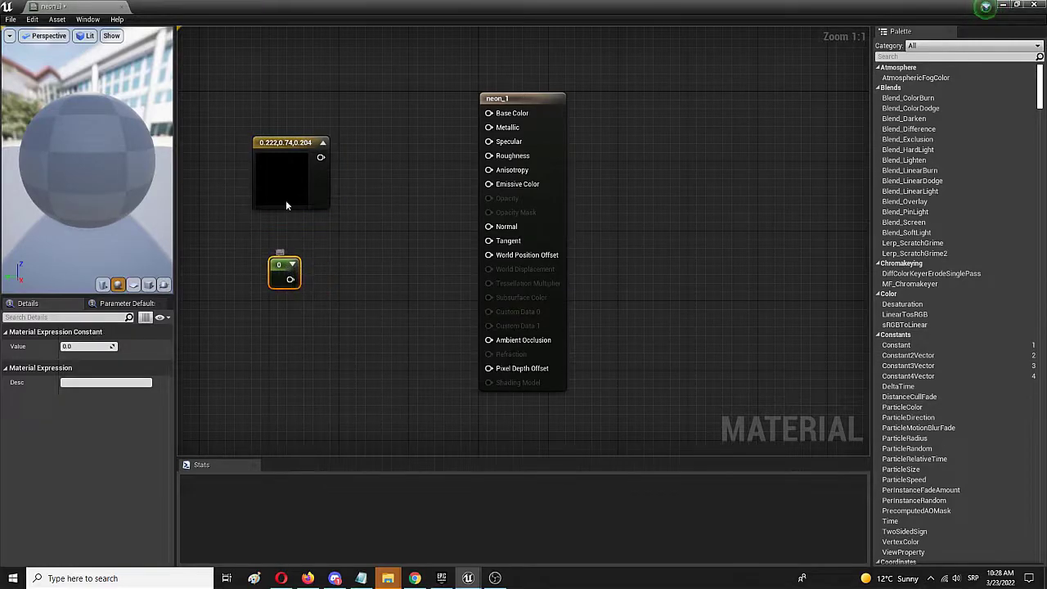
Add a Multiply node between the two constant nodes and the material's result node.
right_click(359, 227)
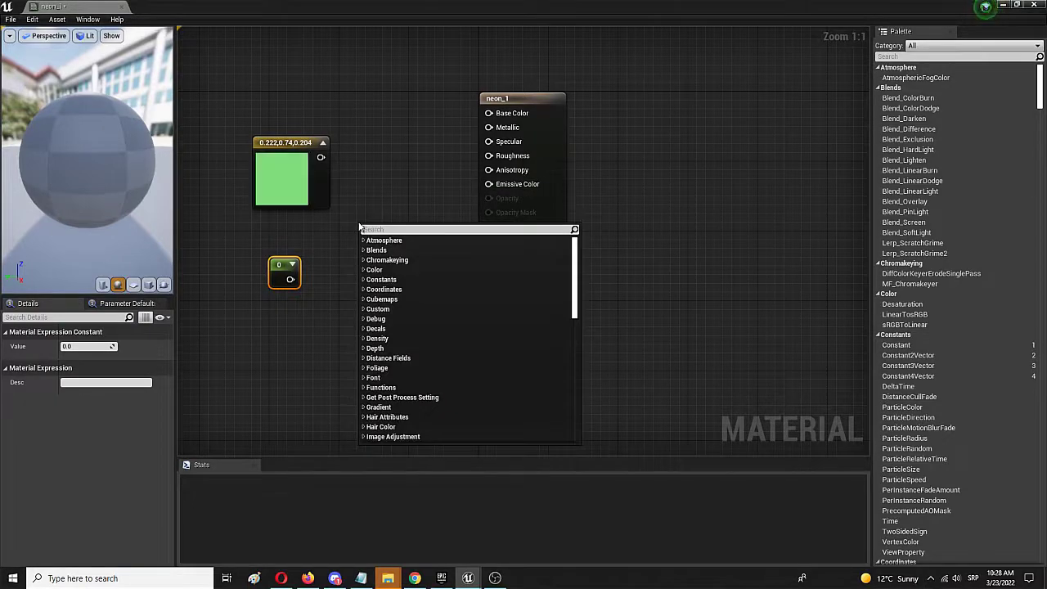
text(multipl)
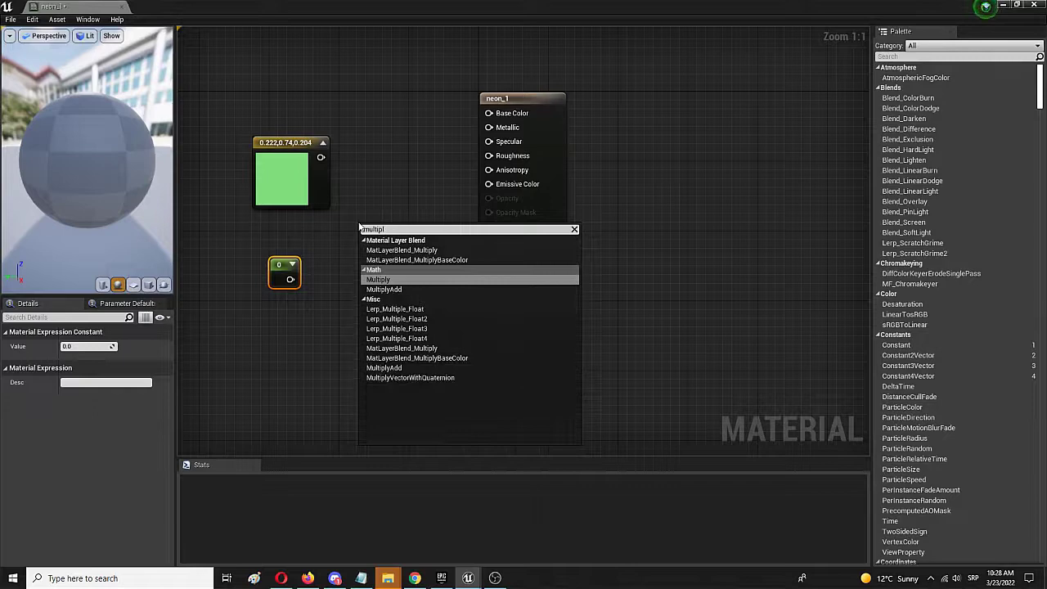
click(378, 279)
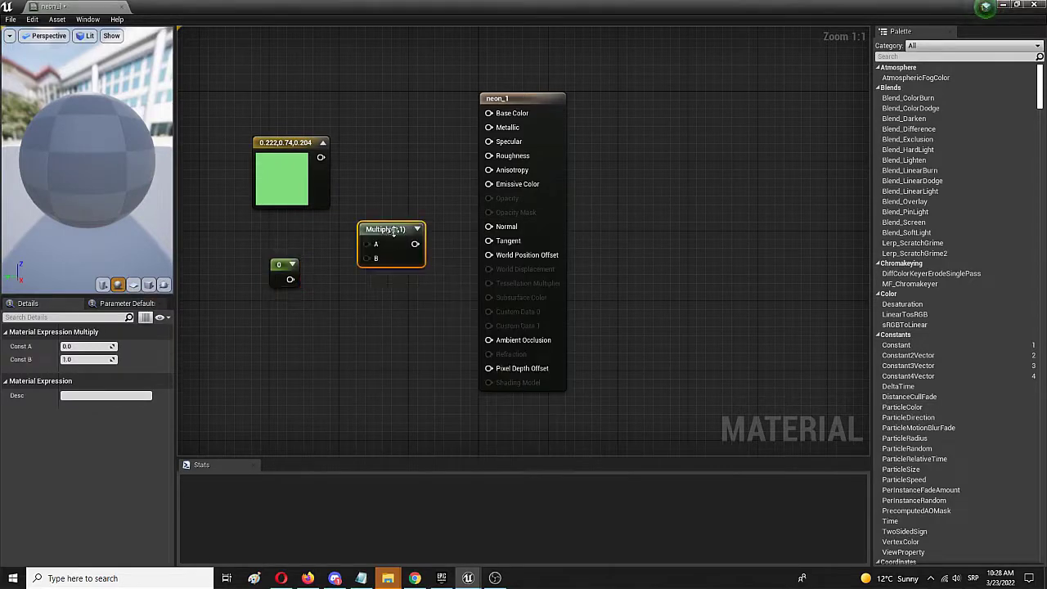
drag(394, 232, 410, 188)
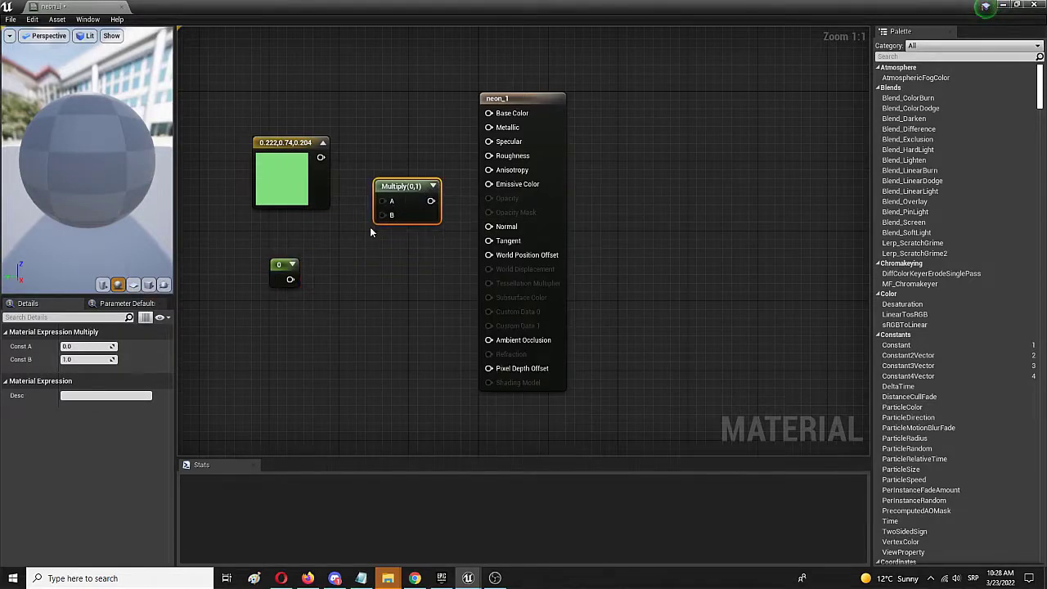
Connect the green colour to Multiply input A, the Constant to input B, and the Multiply output to Emissive Color.
drag(321, 157, 383, 202)
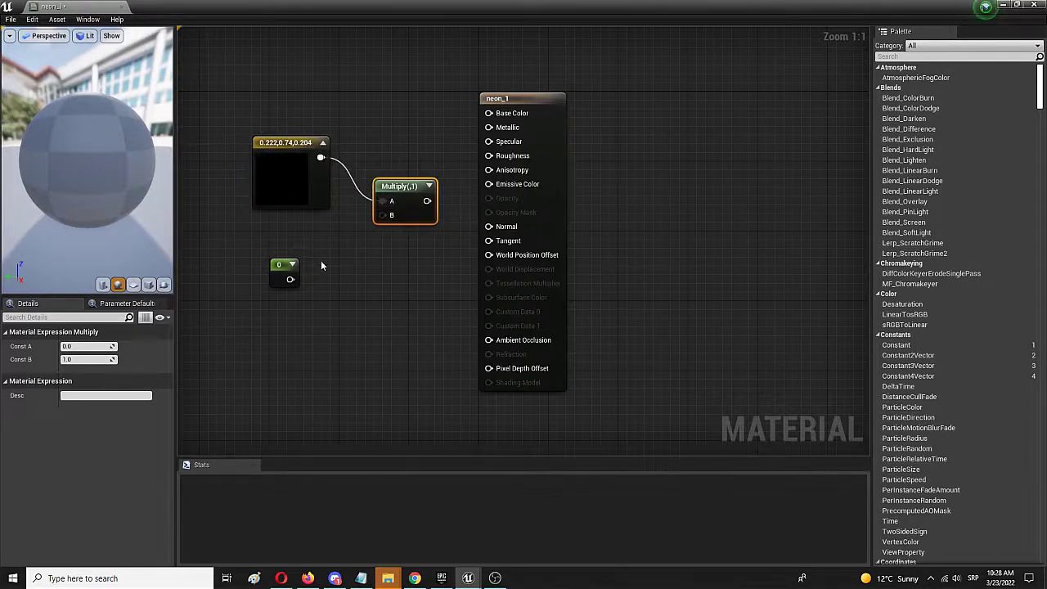
drag(290, 279, 489, 184)
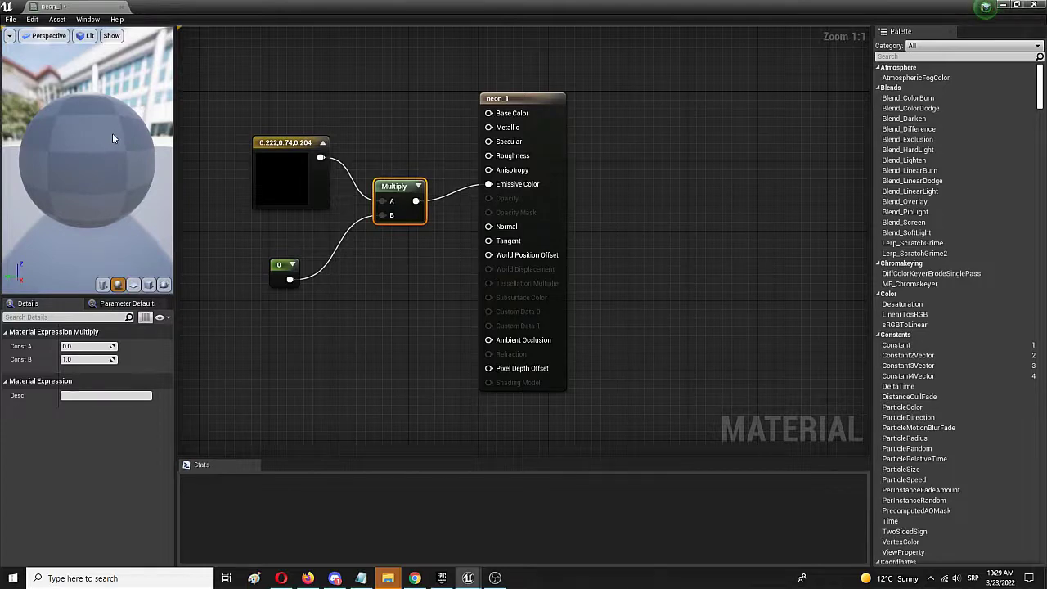
Set the value of the Constant node feeding Multiply input B to 10.
click(280, 270)
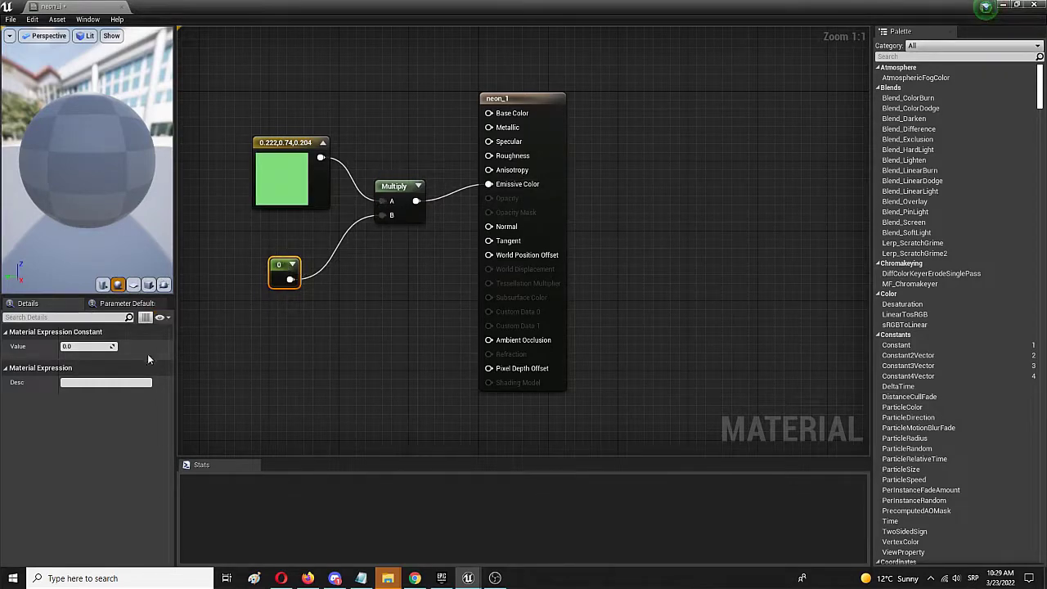
click(82, 346)
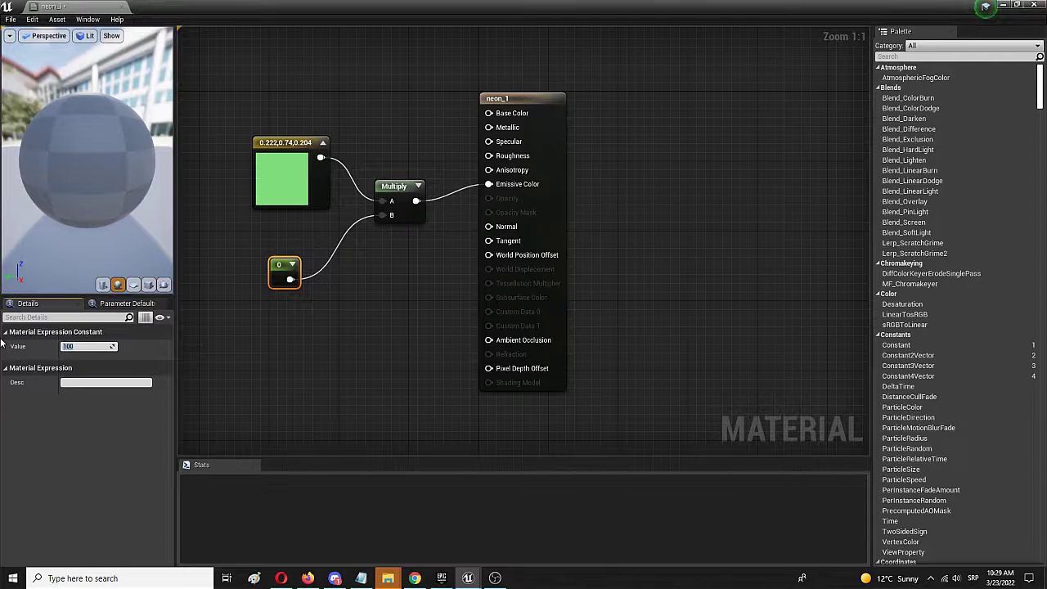
click(215, 319)
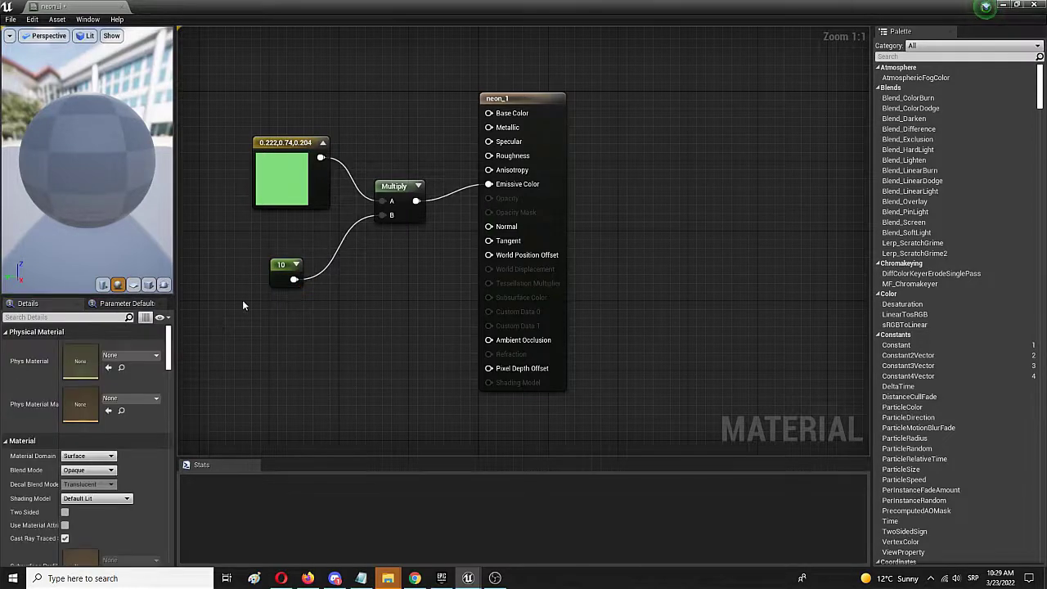
click(280, 277)
click(420, 301)
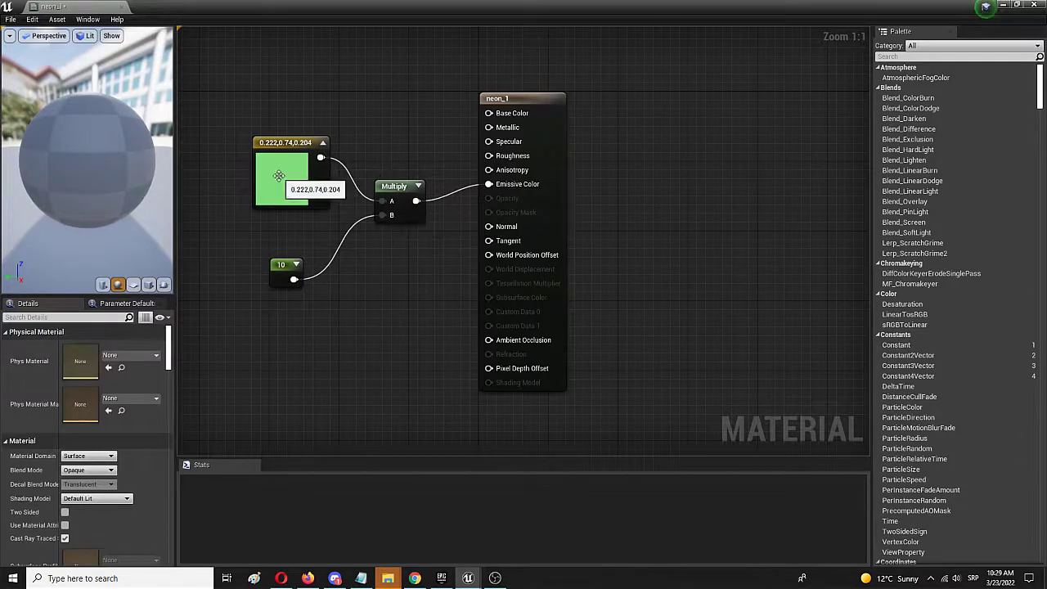
Save the neon_1 material and dock its editor tab beside the ThirdPersonExampleMap tab.
click(11, 19)
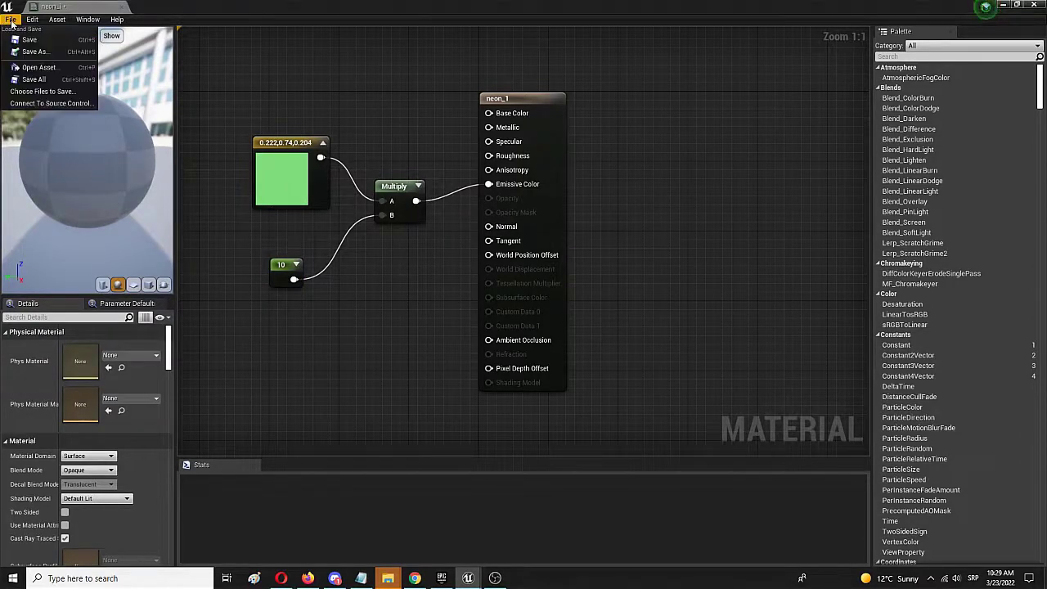
click(17, 40)
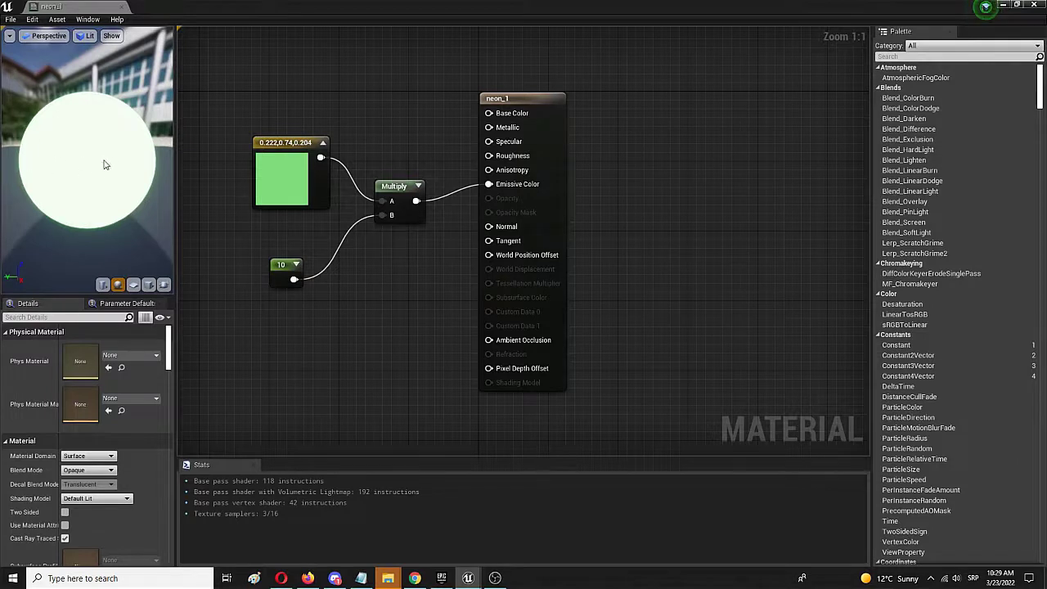
scroll(119, 148, down, 5)
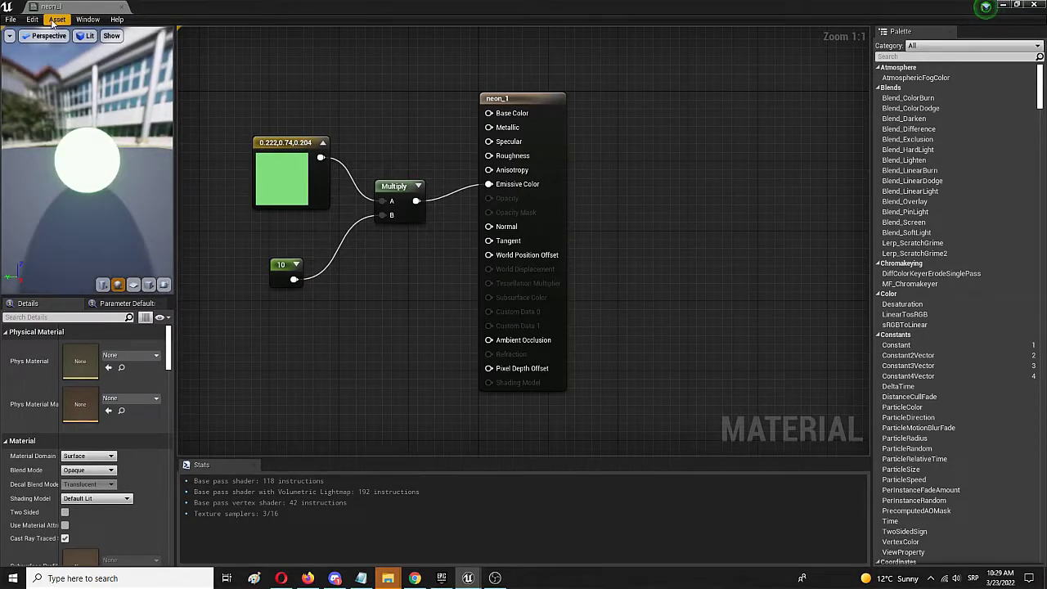
drag(55, 7, 169, 9)
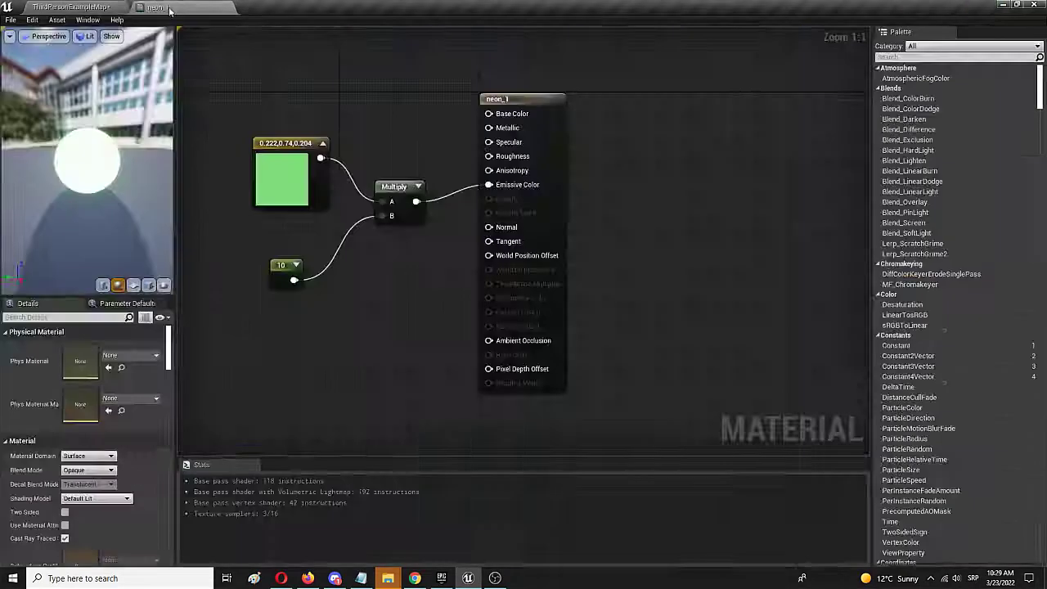
Apply the neon_1 material to the tall, thin cylinder in the ThirdPersonExampleMap level.
click(89, 7)
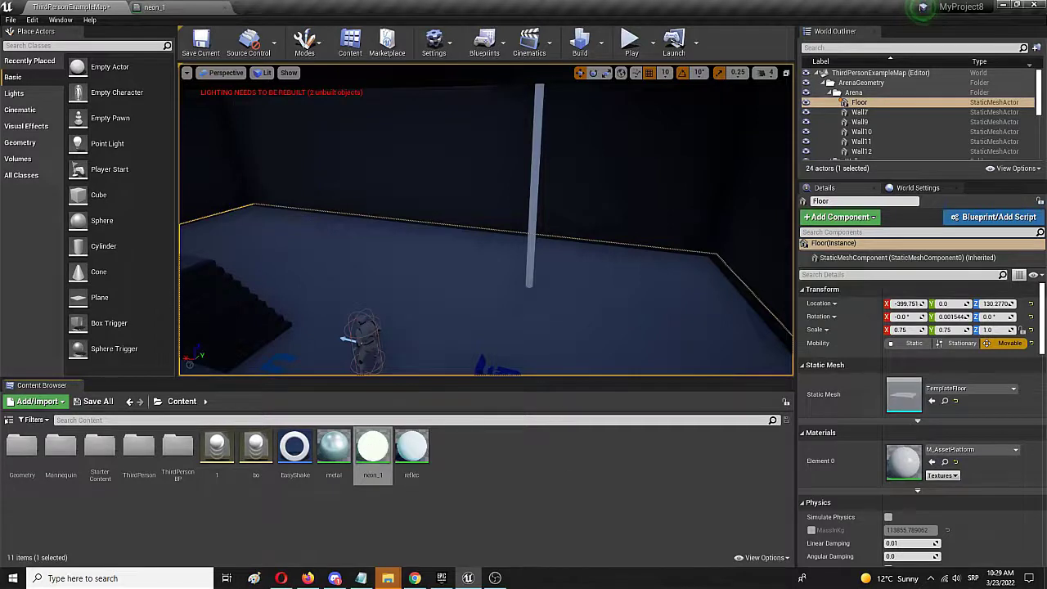
scroll(568, 275, up, 3)
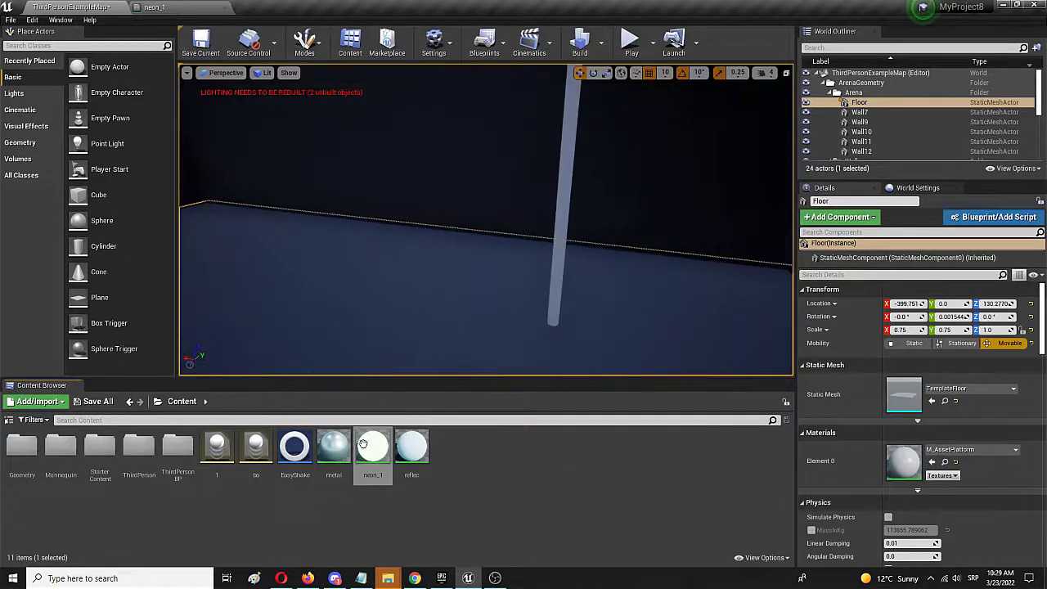
drag(368, 446, 564, 209)
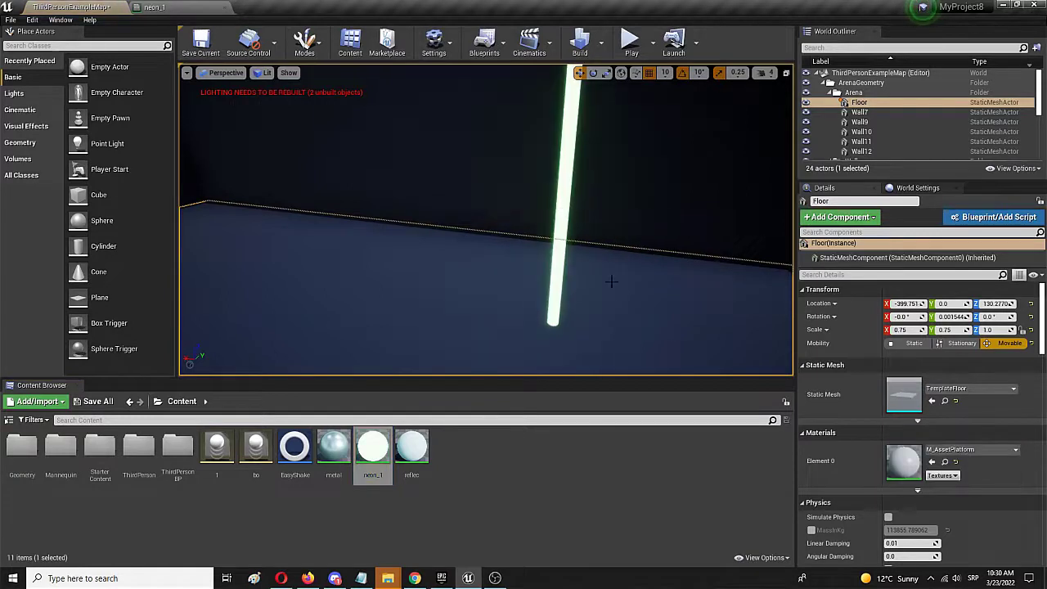
right_drag(619, 300, 635, 278)
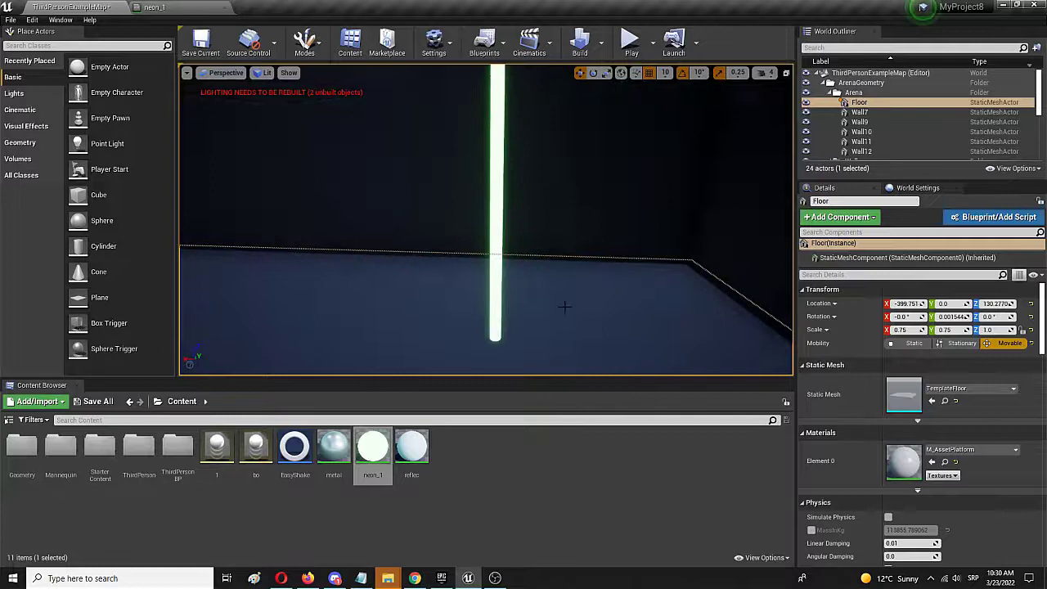
Play-test the level, running the character around the neon cylinder to examine its glow from several sides, and end the session.
click(624, 45)
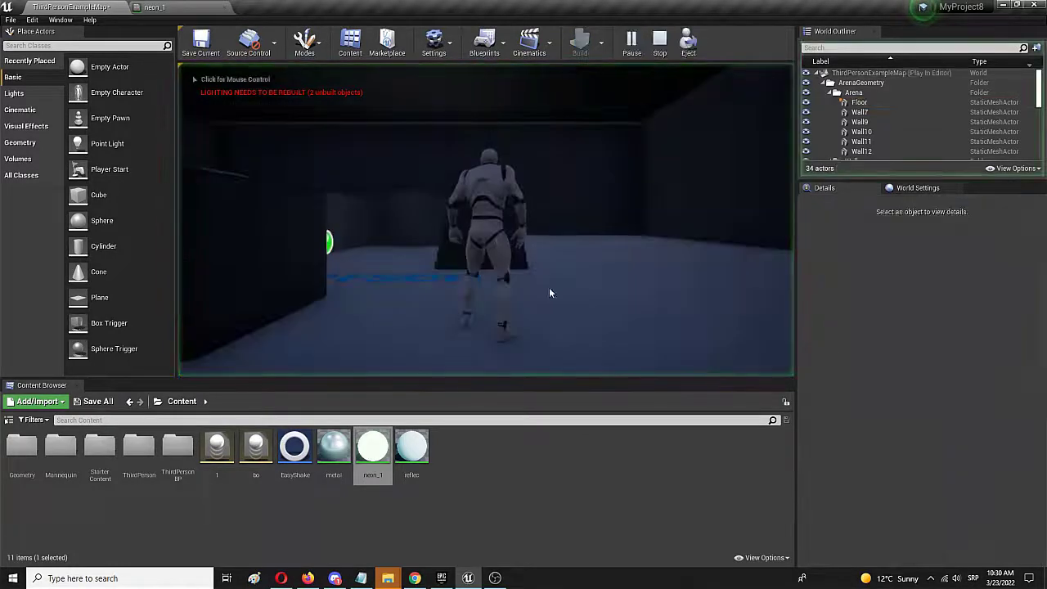
key(w)
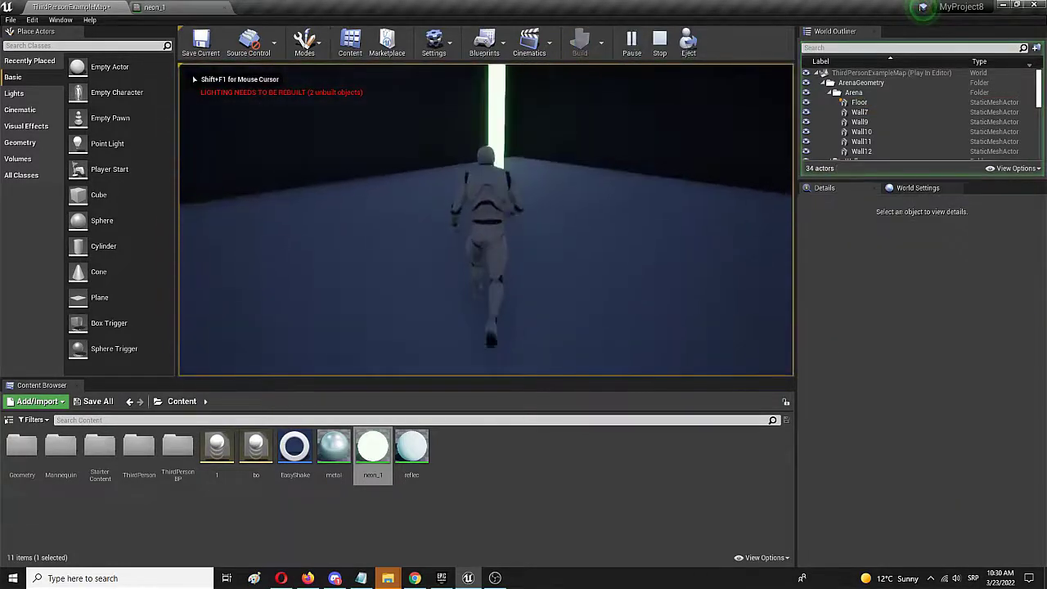
key(s)
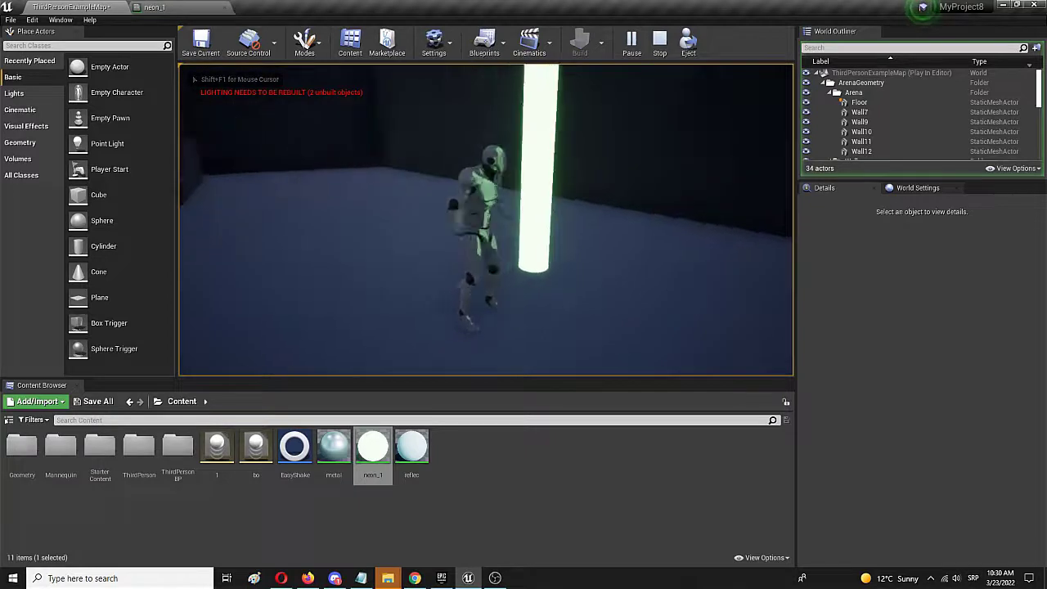
key(d)
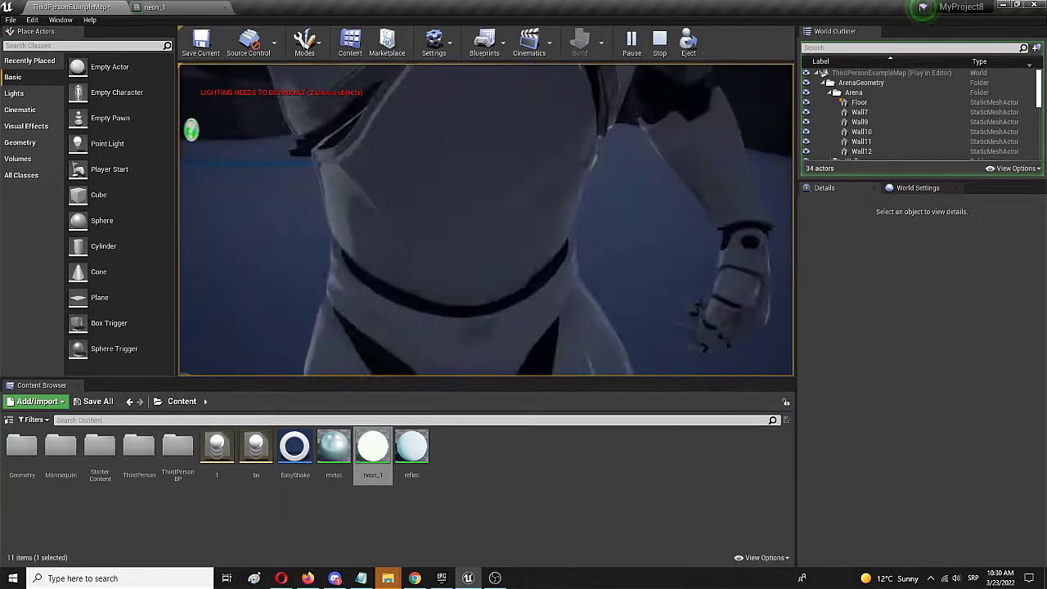
key(a)
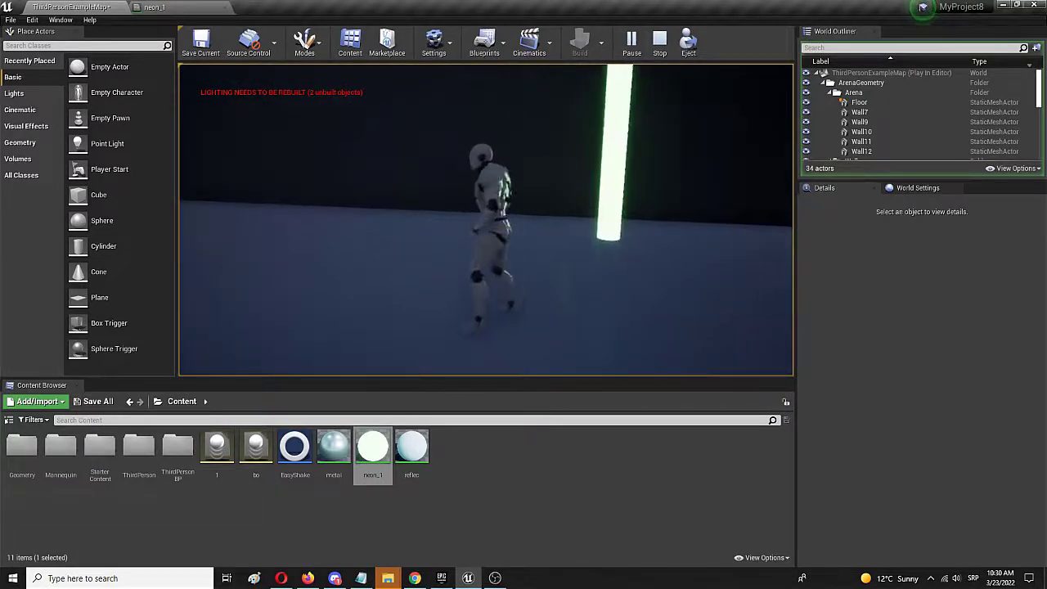
key(s)
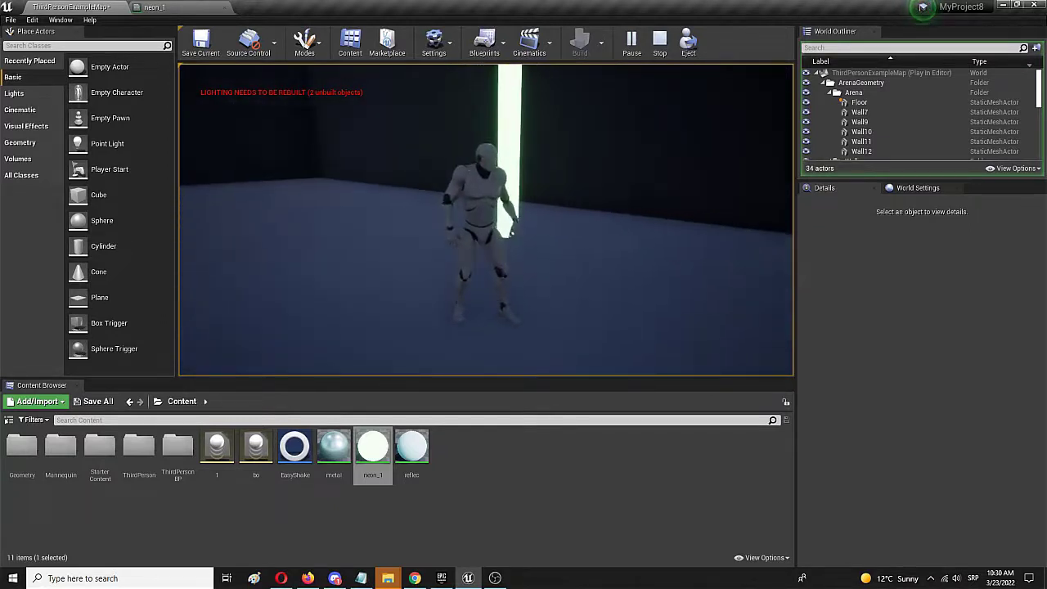
key(s)
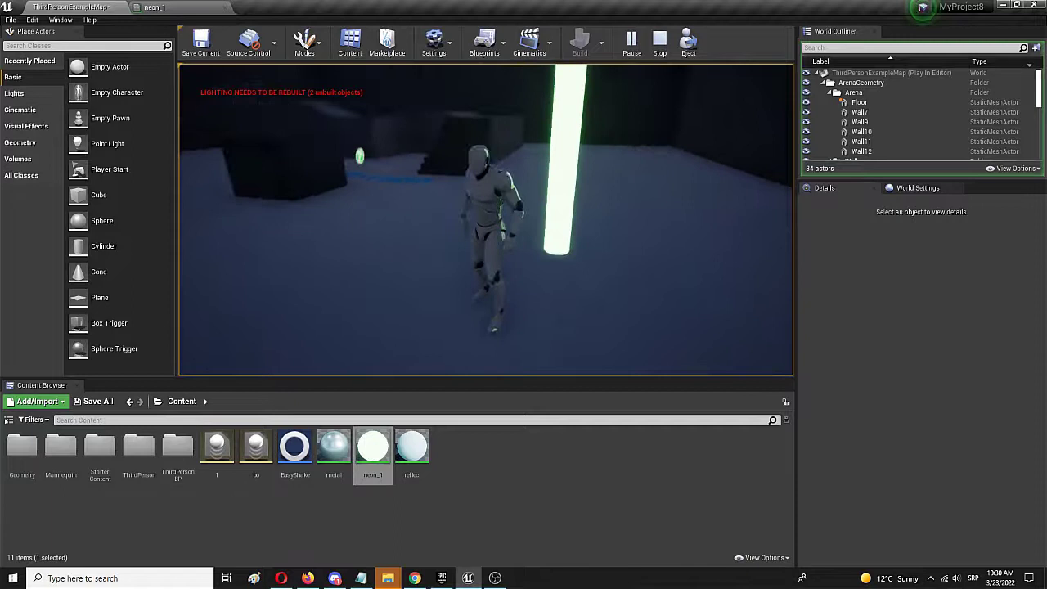
key(s)
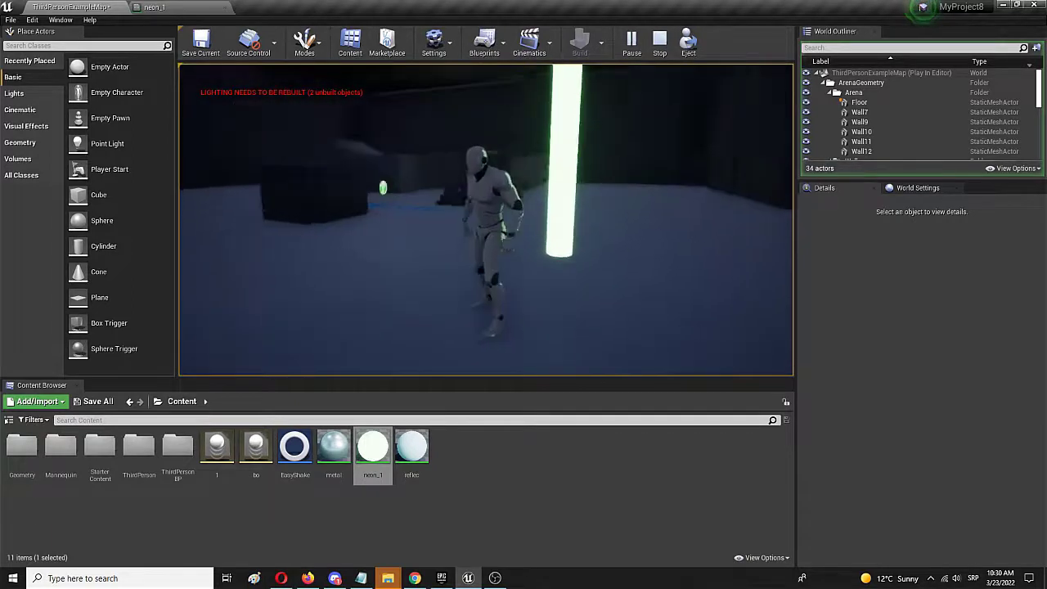
key(s)
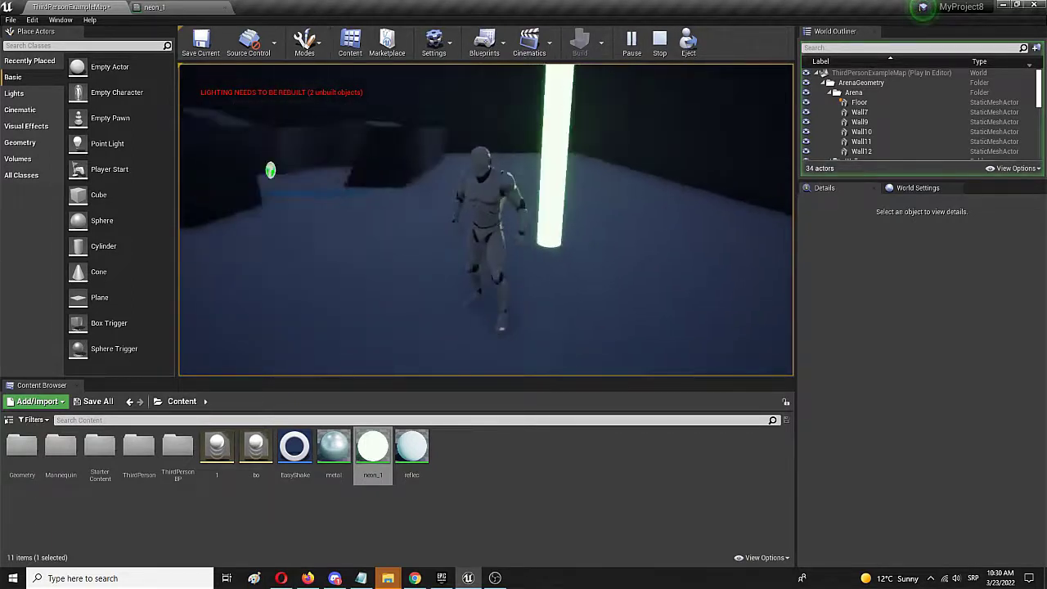
key(s)
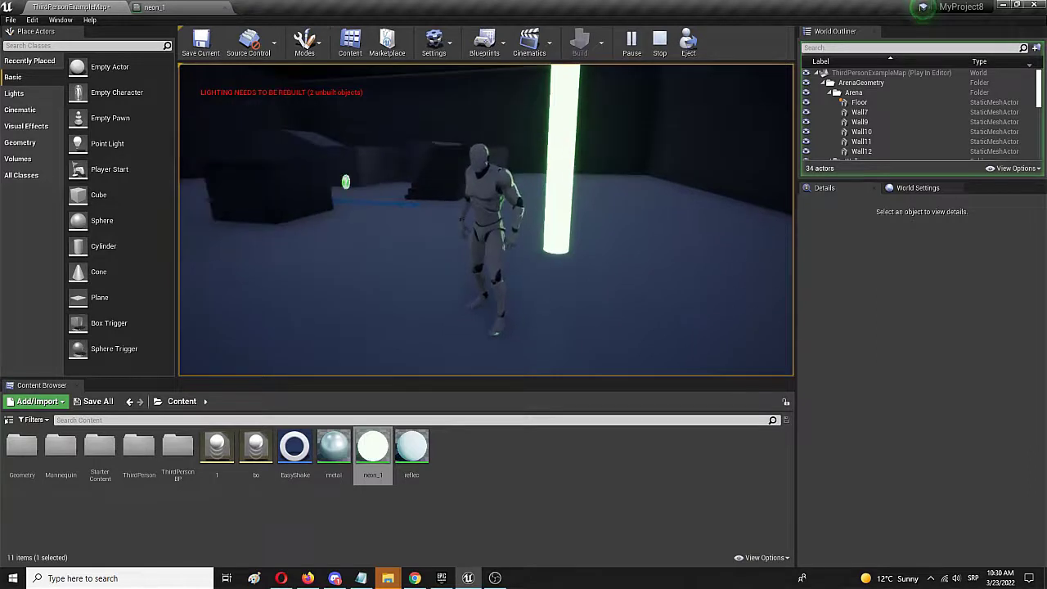
key(s)
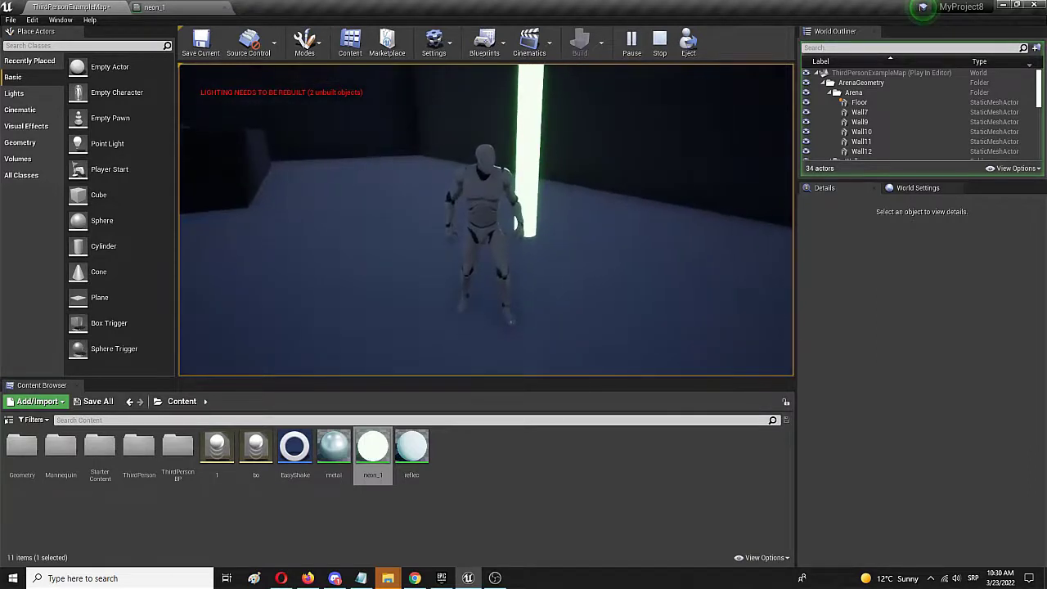
key(s)
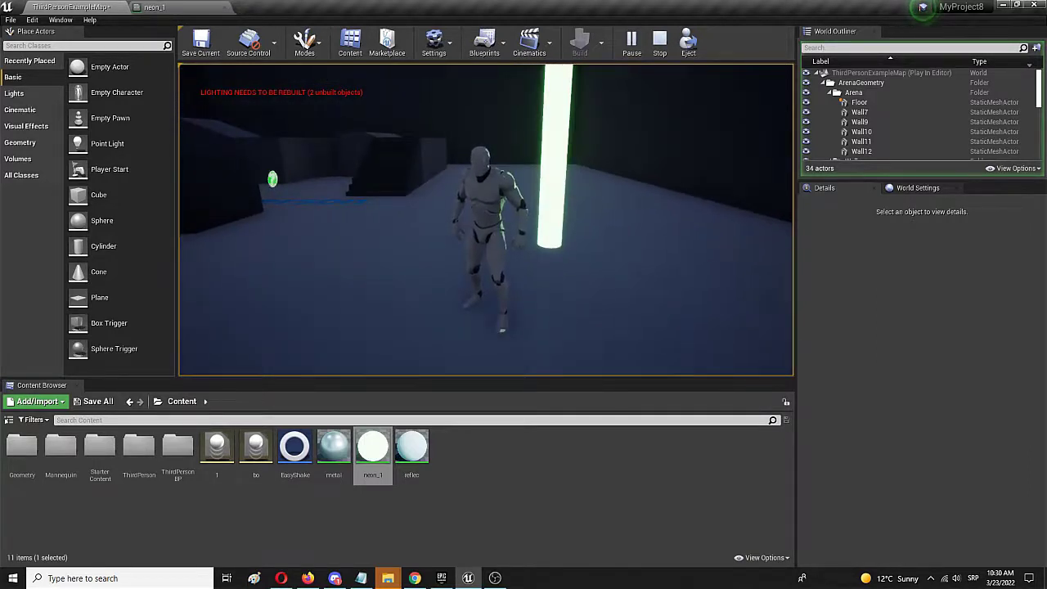
key(s)
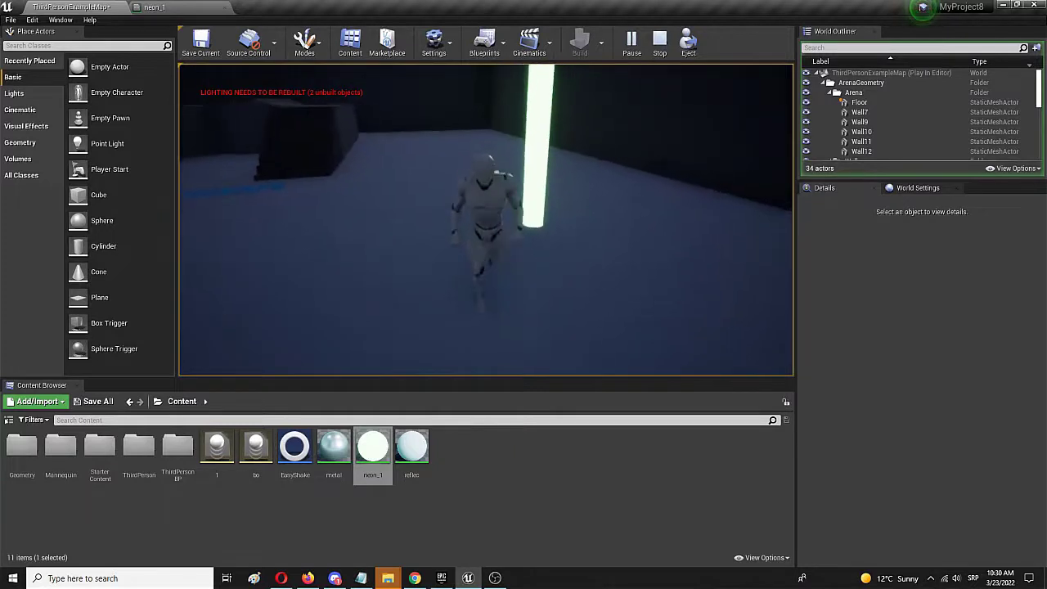
key(w)
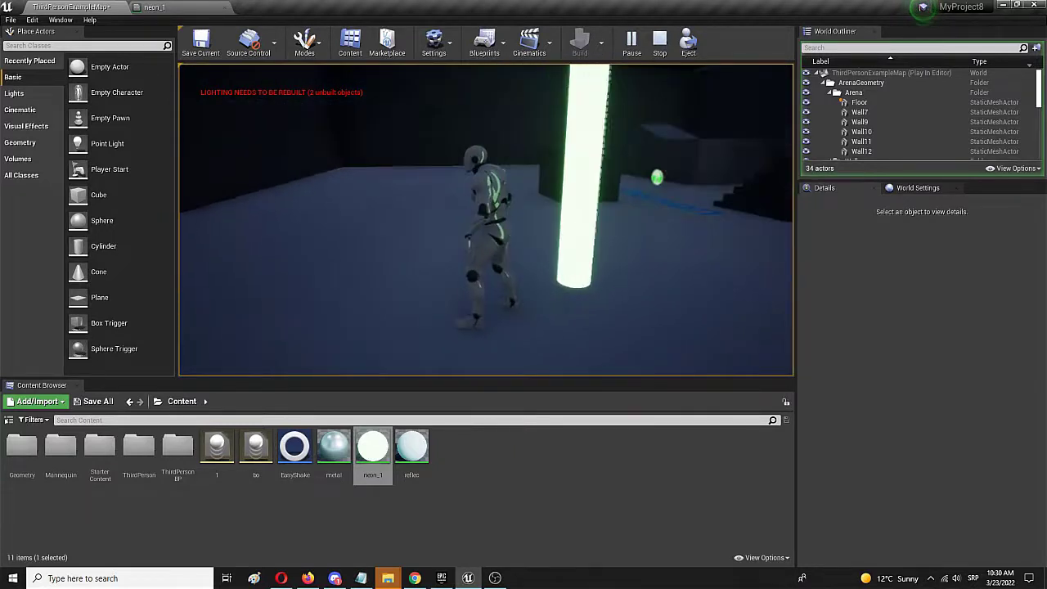
key(s)
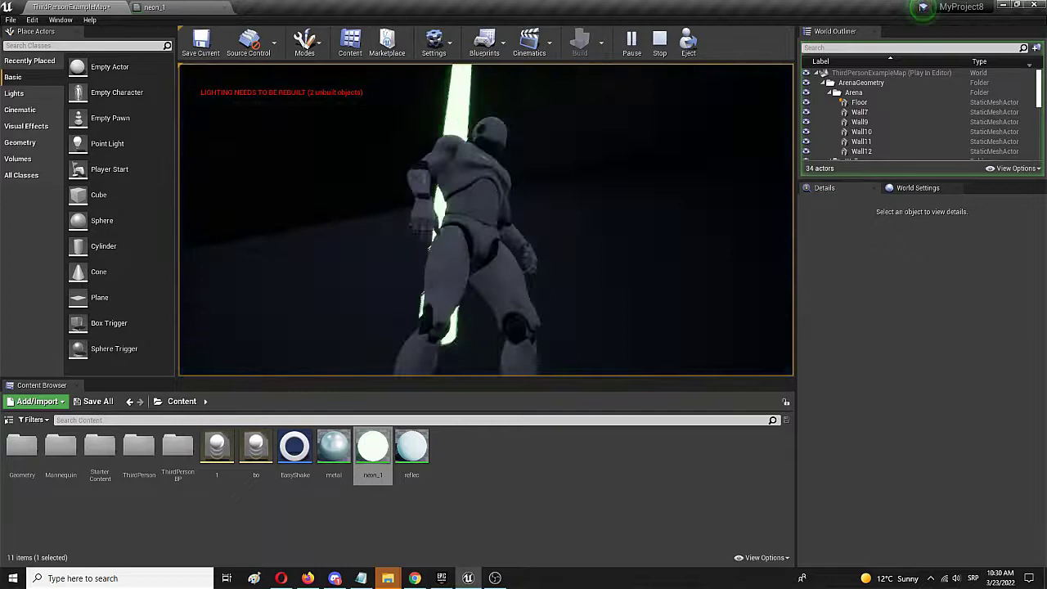
key(a)
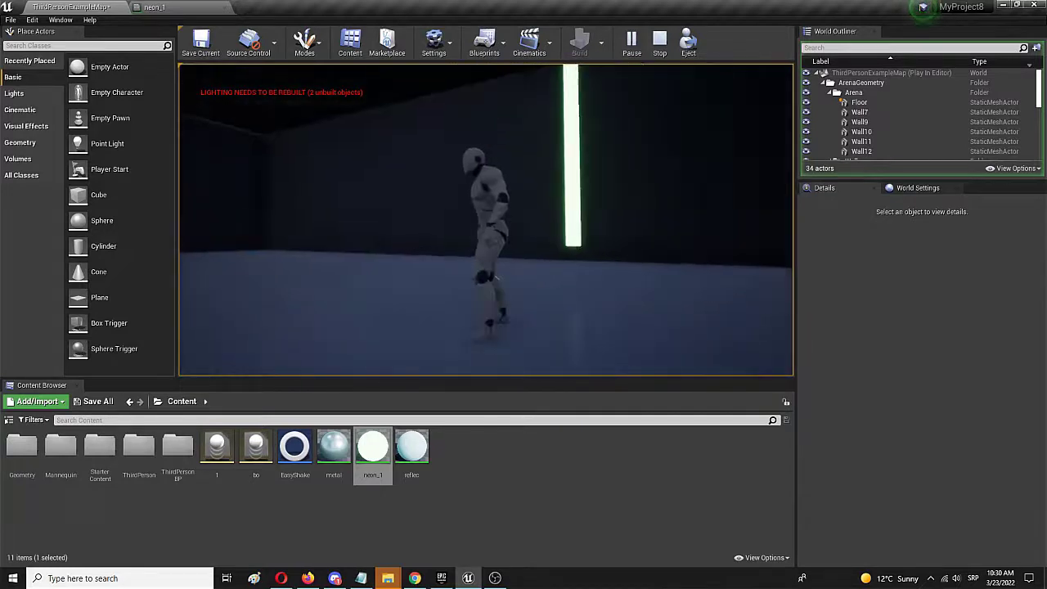
key(w)
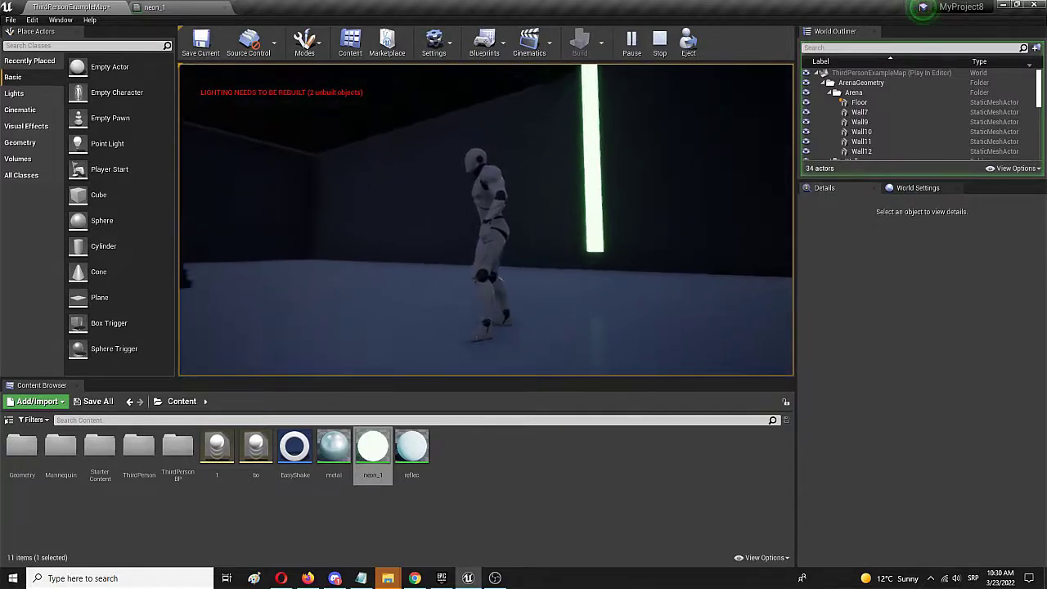
key(Escape)
key(Escape)
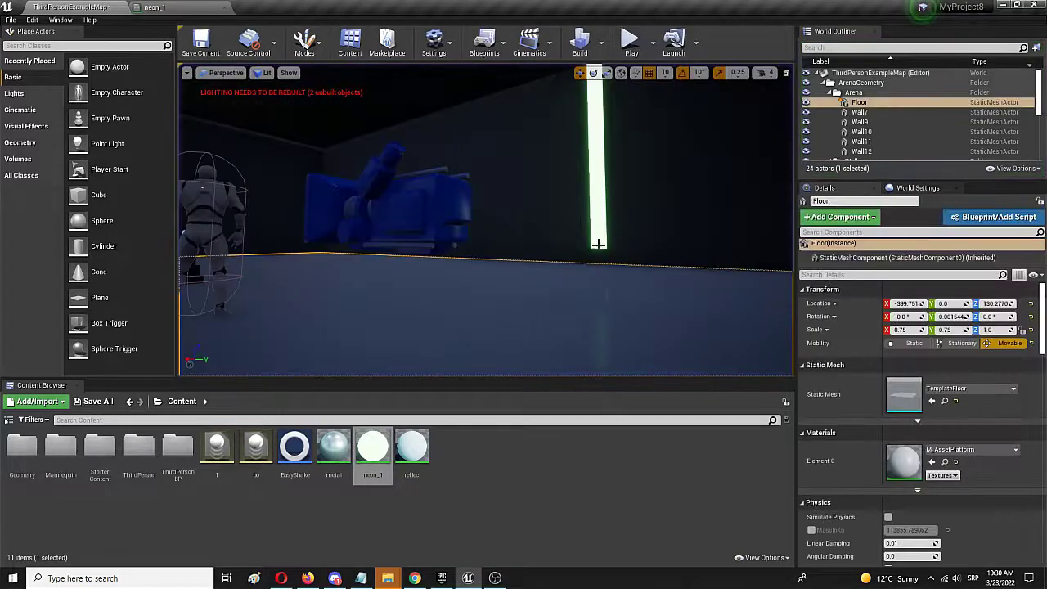
Change the Constant3Vector colour in the neon_1 material to red, about R 0.688, G 0.093, B 0.099.
click(155, 7)
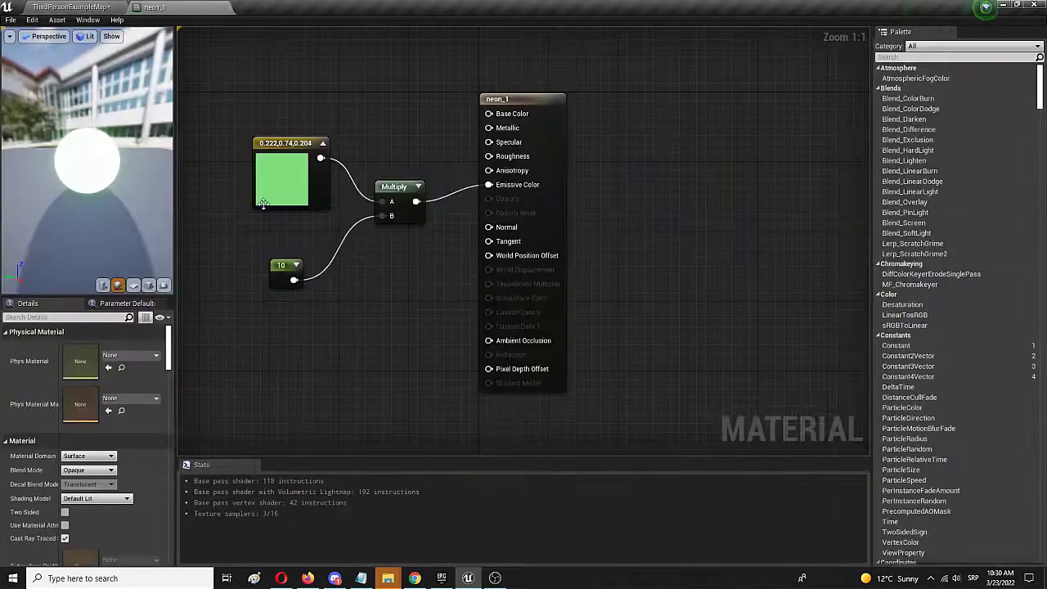
click(279, 185)
double_click(279, 185)
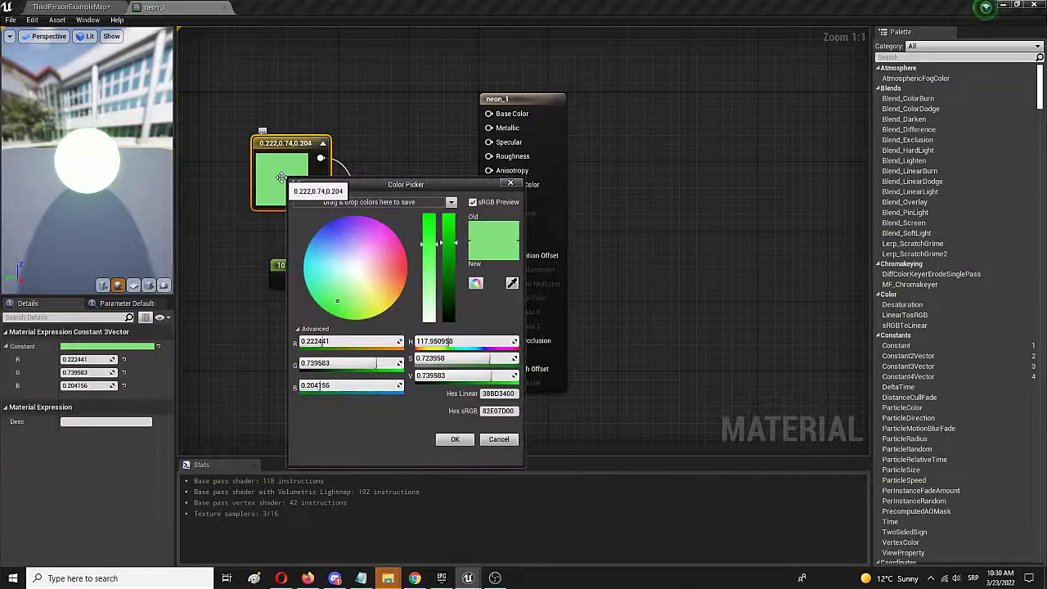
click(405, 266)
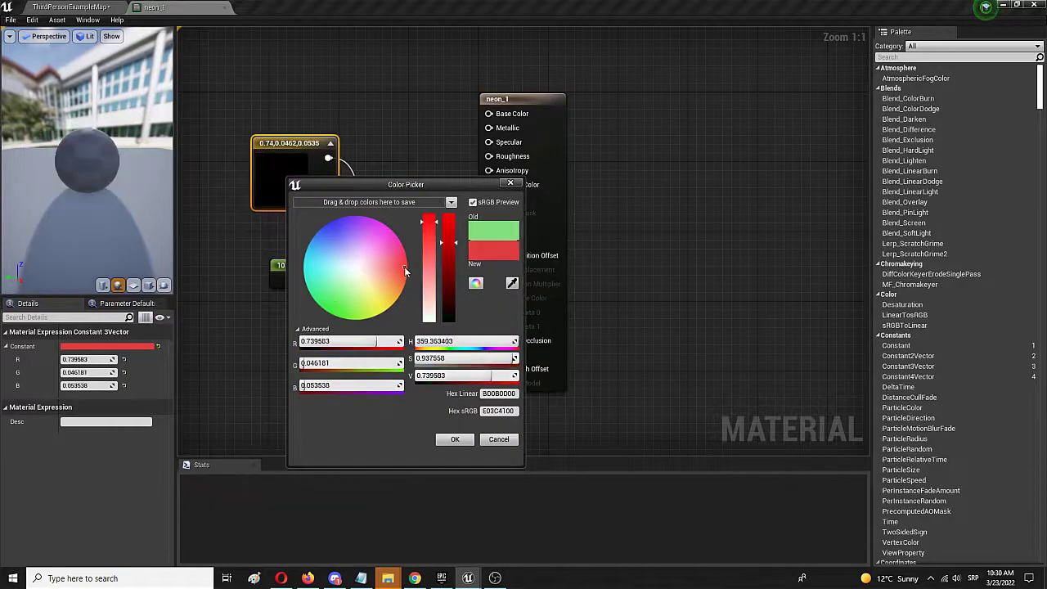
mouse_move(457, 243)
mouse_down()
mouse_move(456, 255)
mouse_move(434, 226)
mouse_move(455, 247)
mouse_up()
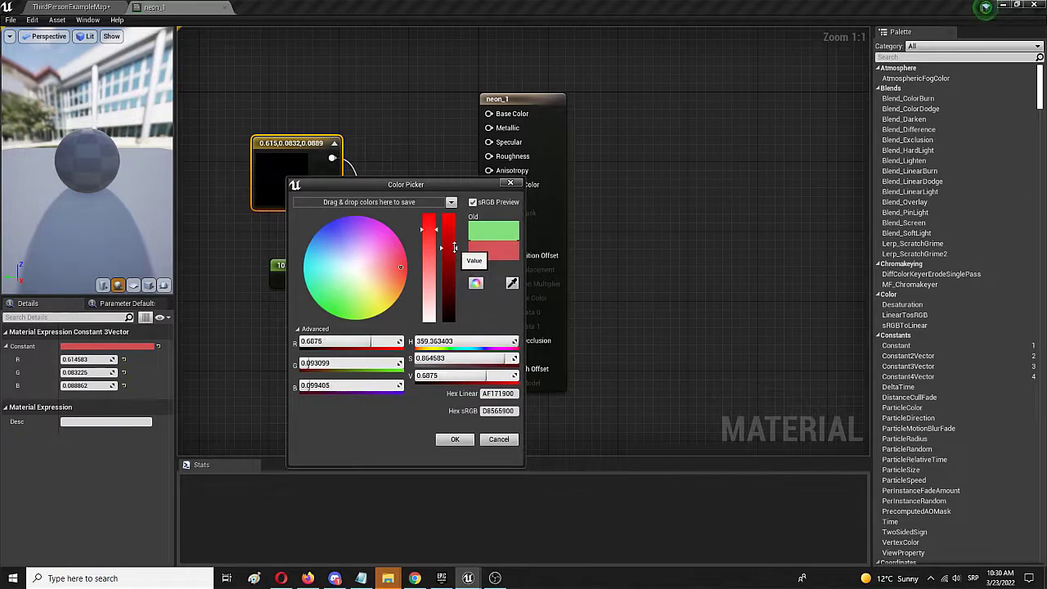
click(454, 439)
Set the Constant node feeding the Multiply node's B input to 150 and save the neon_1 material.
click(279, 277)
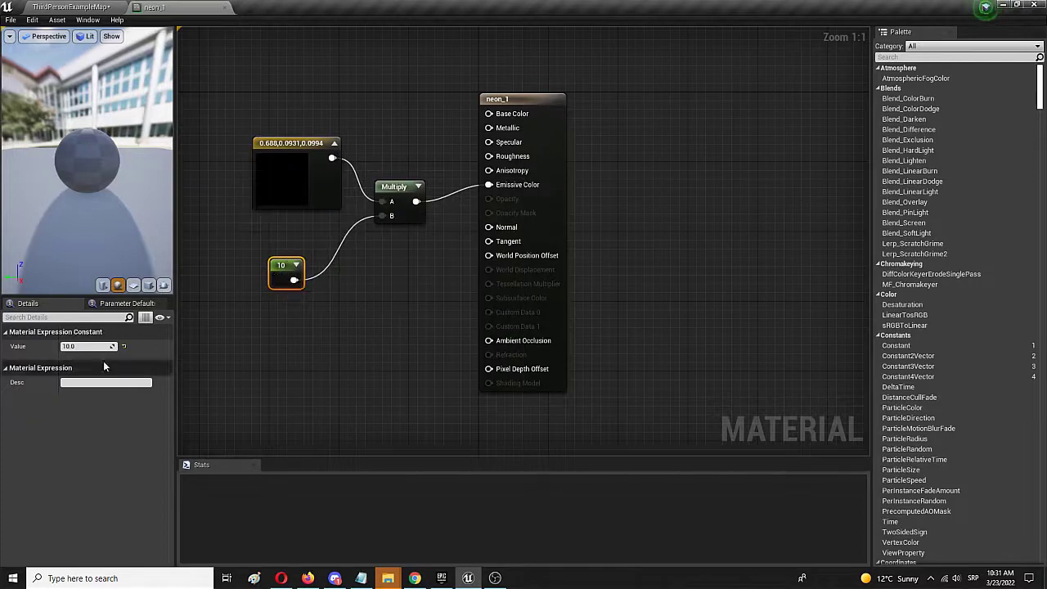
click(69, 347)
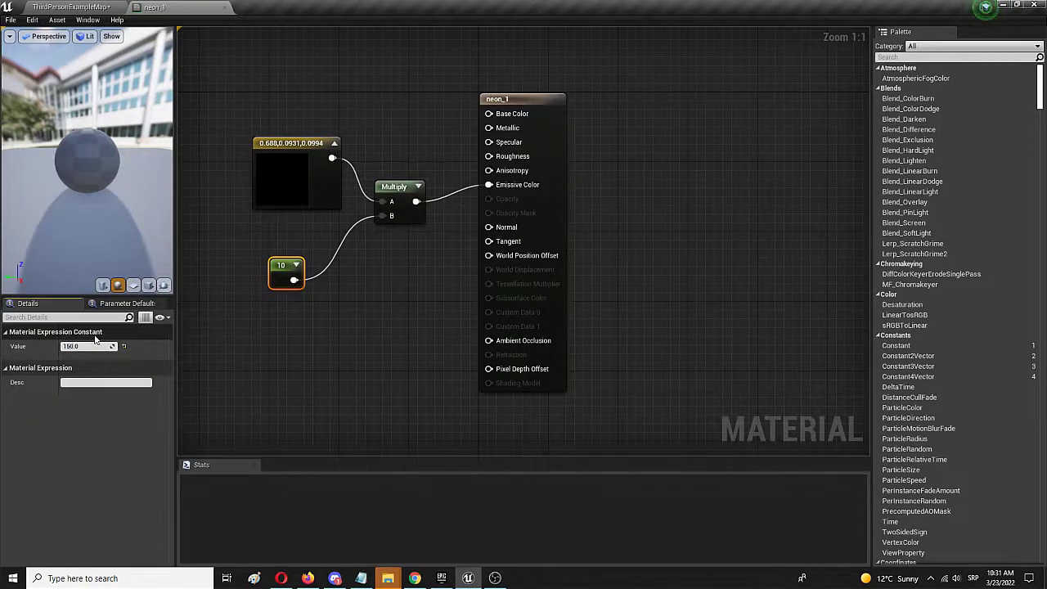
text(5)
key(Return)
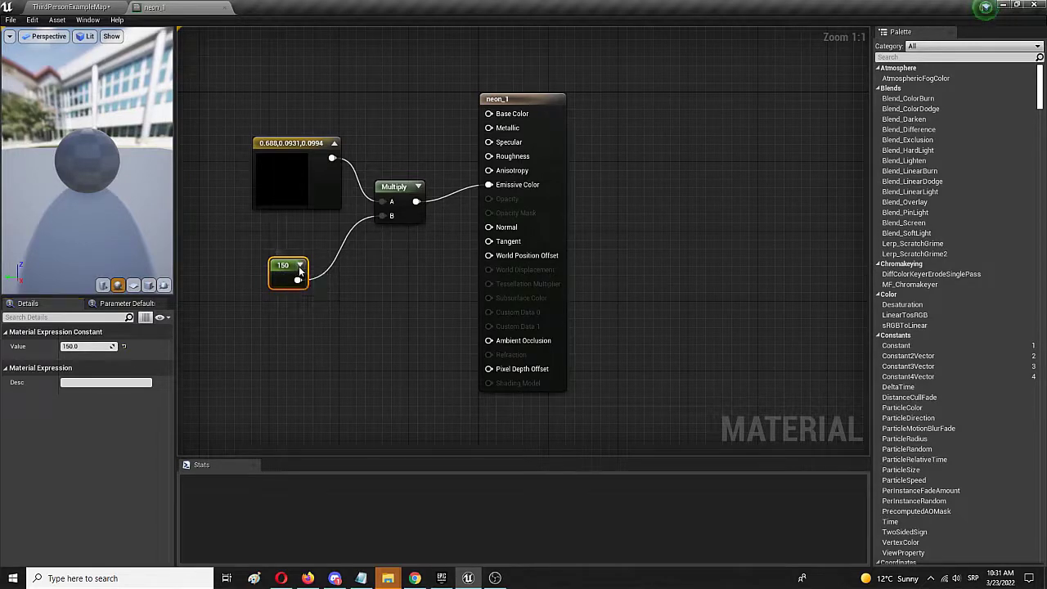
right_click(298, 268)
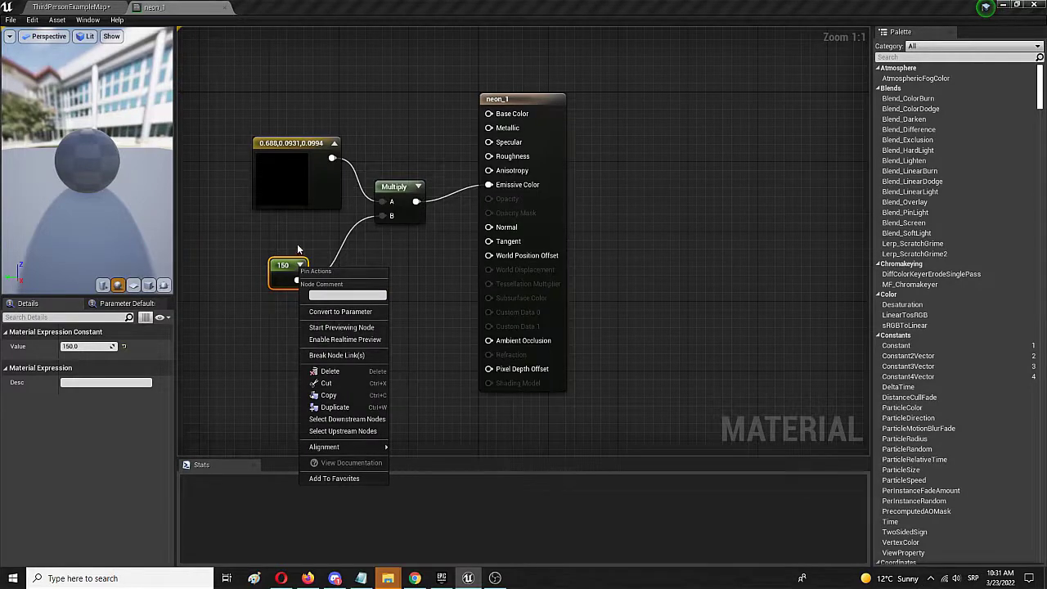
click(259, 248)
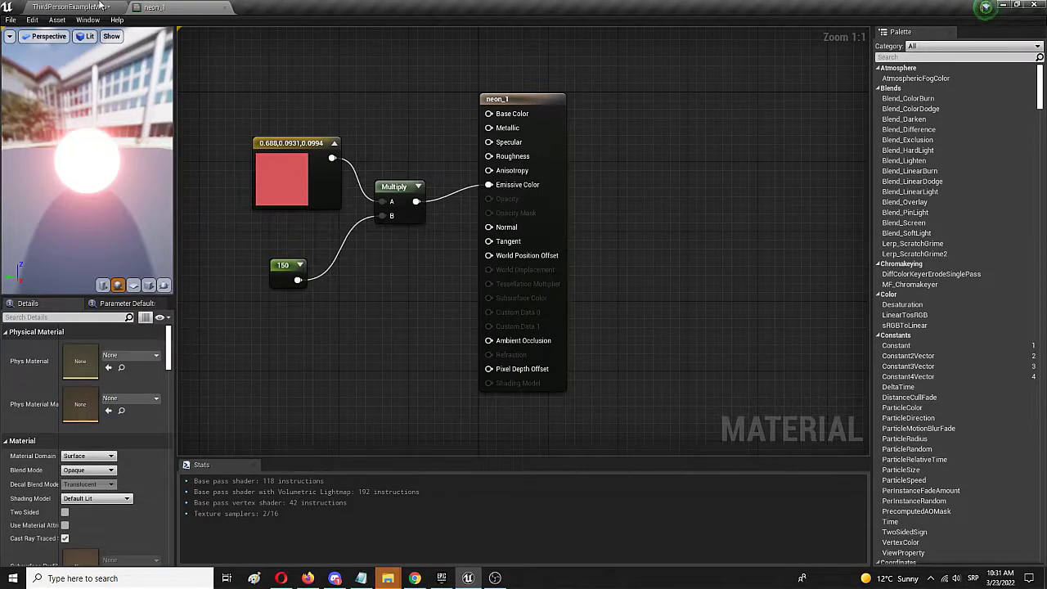
click(6, 20)
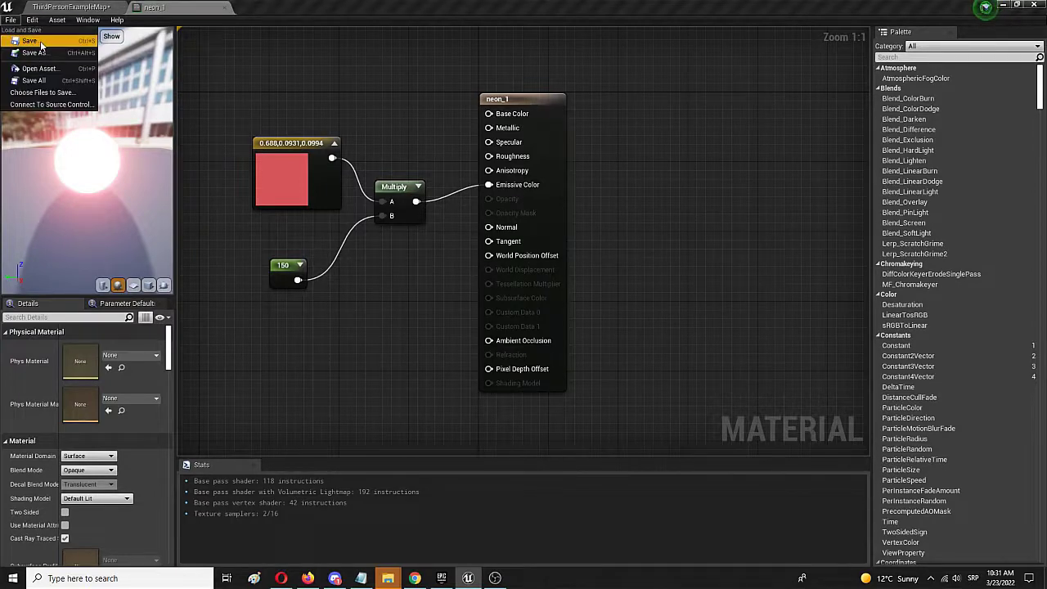
click(42, 38)
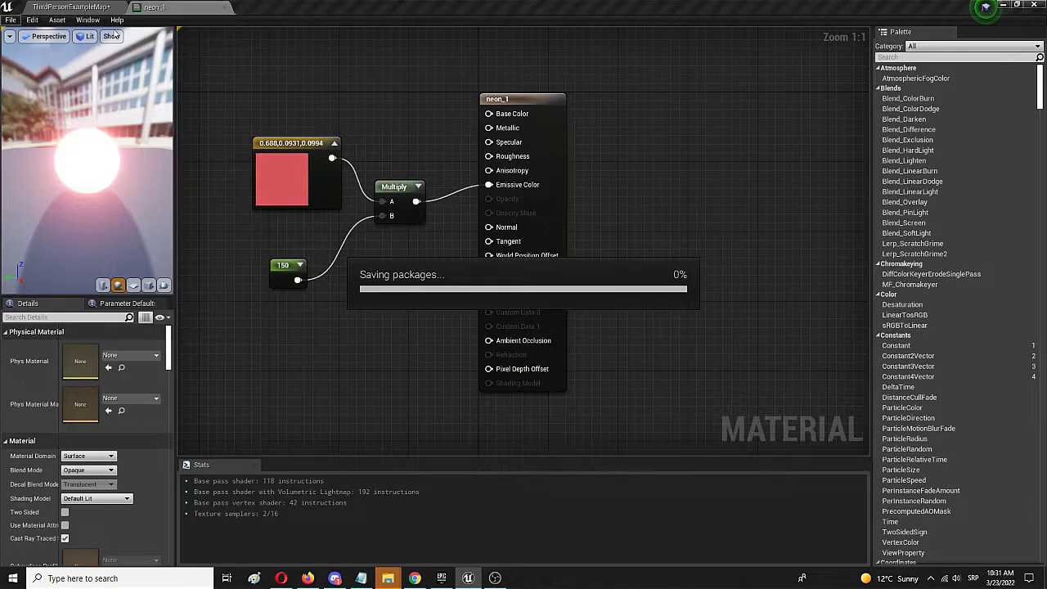
Play-test the ThirdPersonExampleMap level, moving the character around the red neon cylinder to examine its glow, and return to the neon_1 material graph.
click(74, 7)
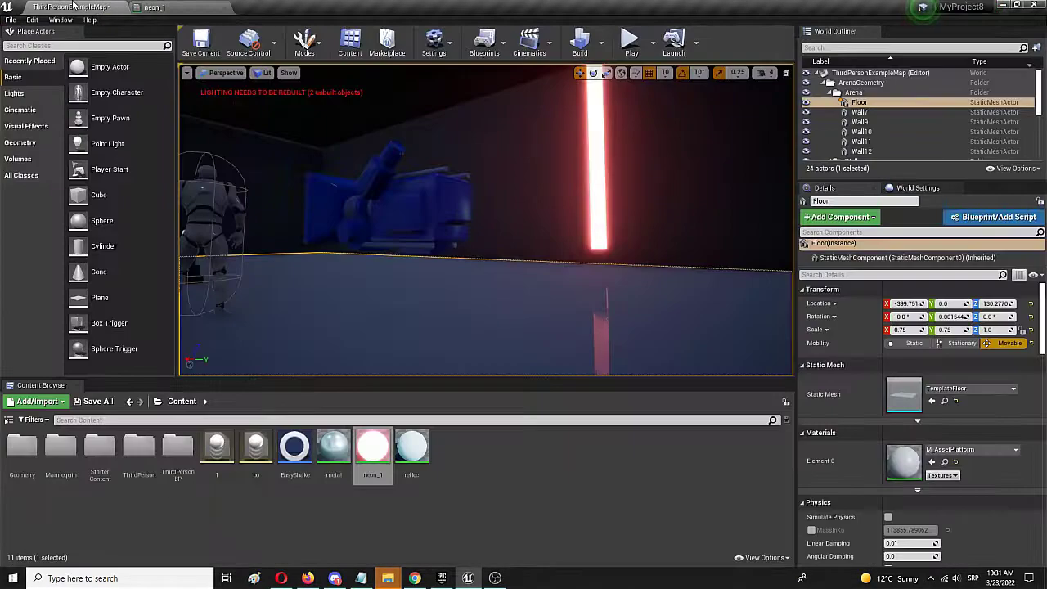
right_drag(402, 247, 414, 199)
right_drag(572, 262, 581, 288)
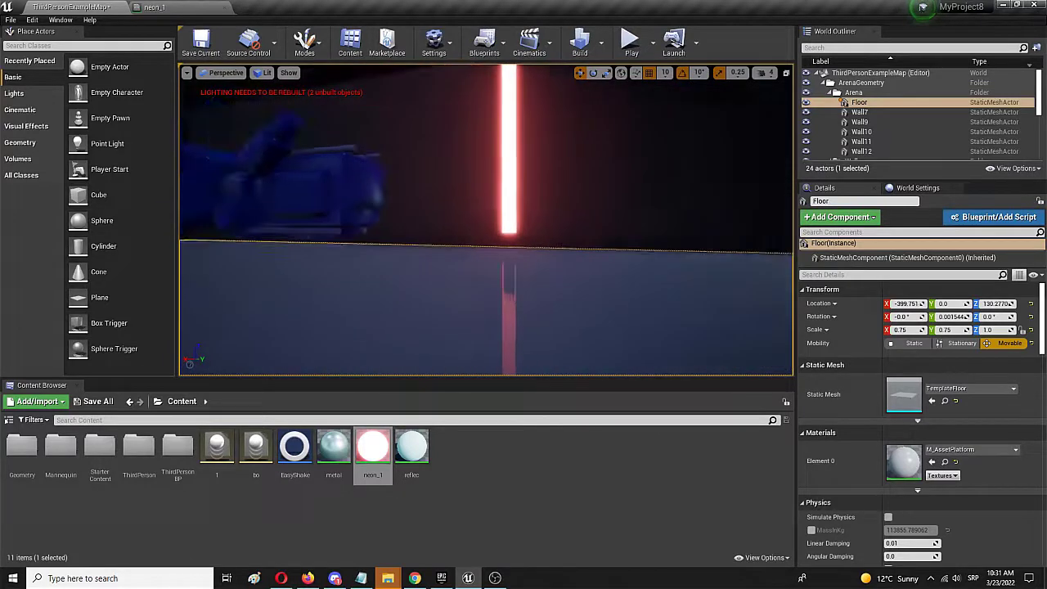
click(631, 43)
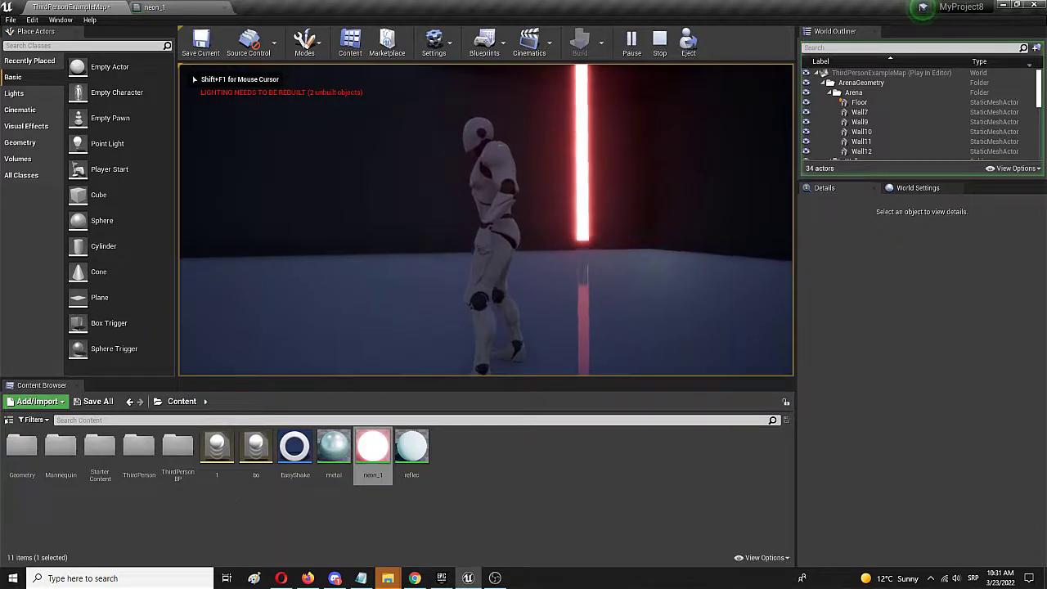
key(w)
key(s)
key(w)
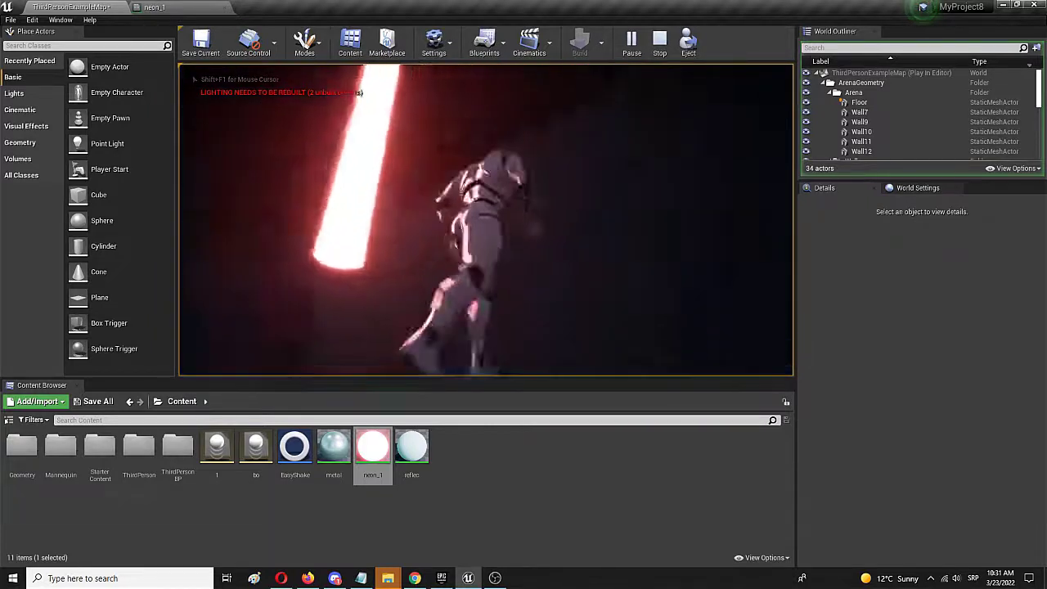
key(a)
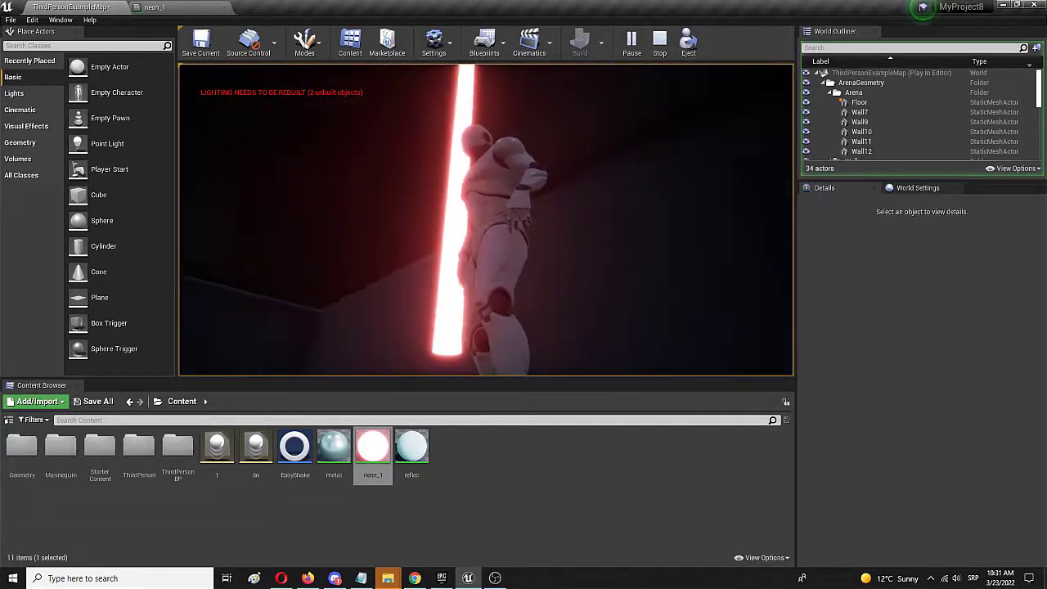
key(w)
key(s)
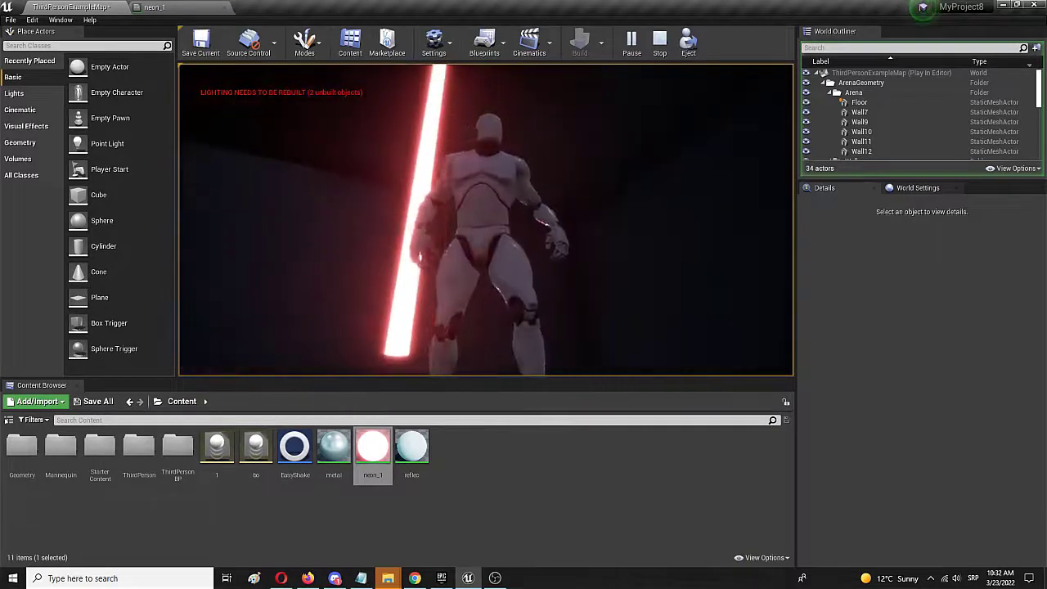
key(a)
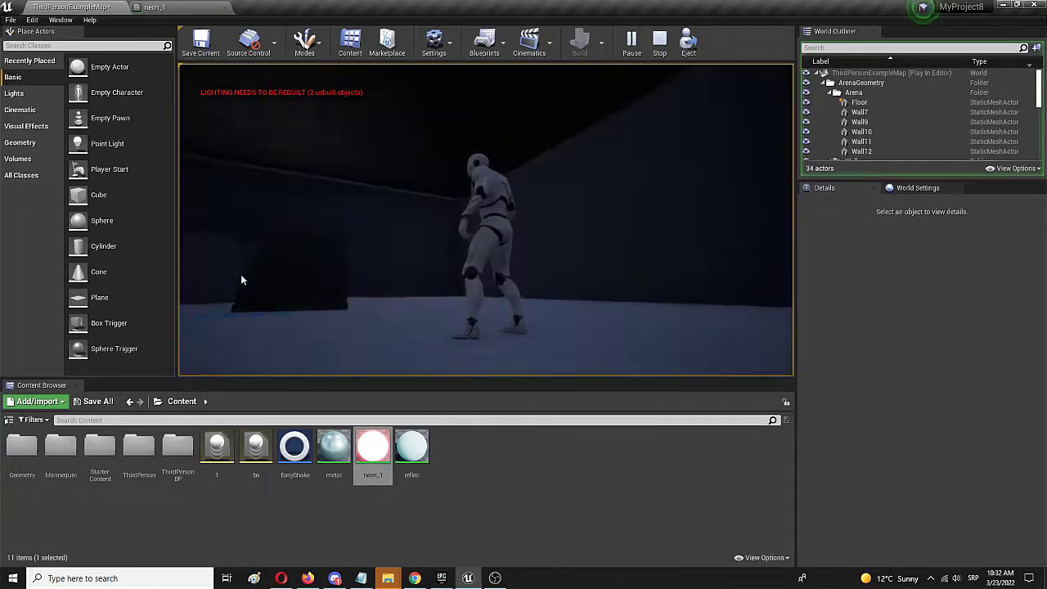
key(Escape)
click(210, 6)
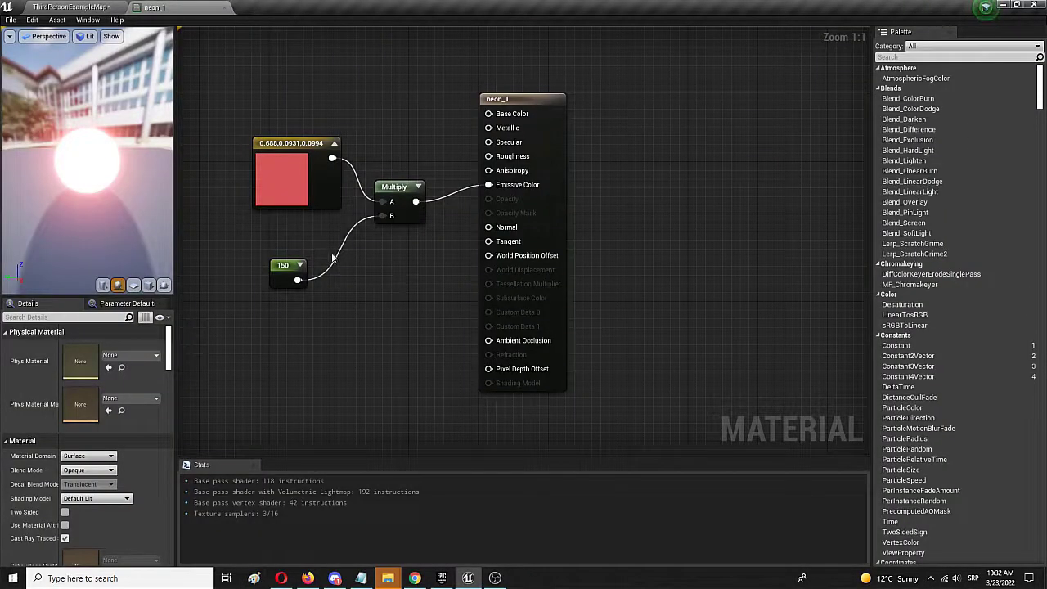